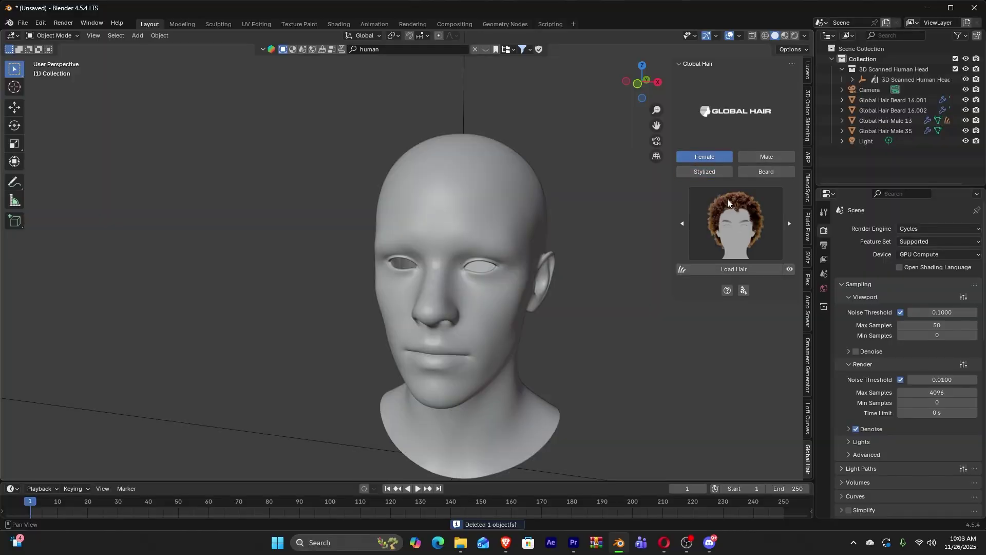
Step: Load the Female 32 hair preset, with the purple-tinted side-swept style, onto the bald head
{"action": "left_click", "coordinate": [732, 226]}
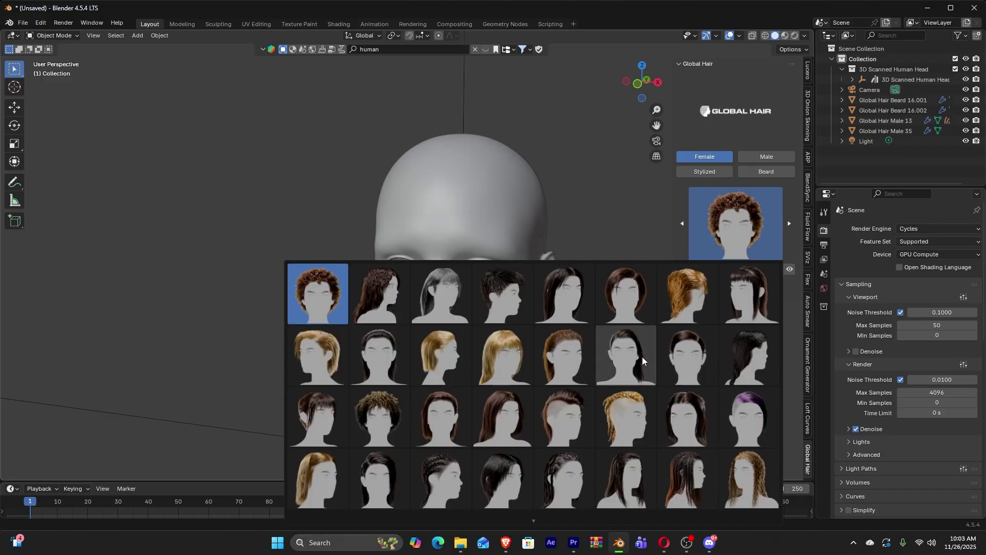
{"action": "left_click", "coordinate": [749, 418]}
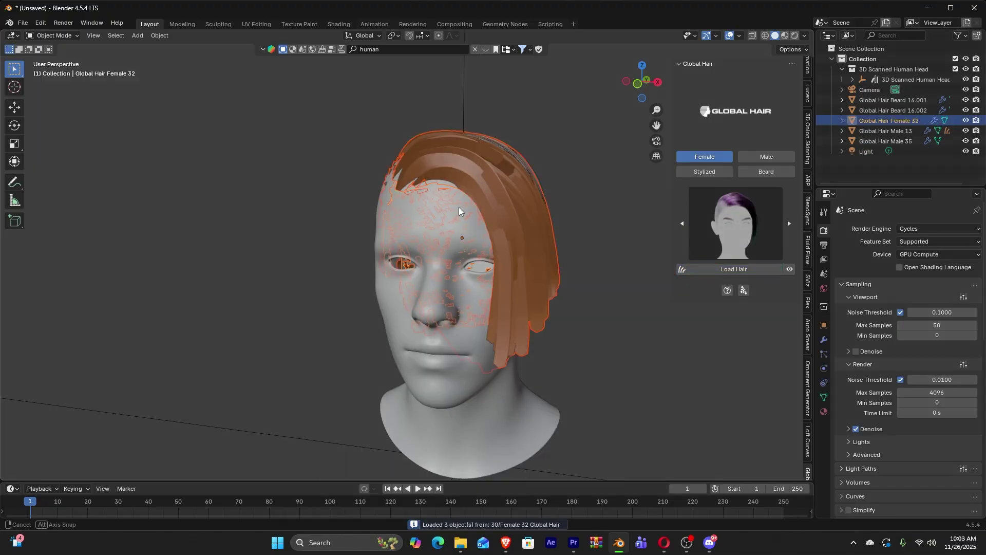
{"action": "middle_click_drag", "start_coordinate": [459, 207], "coordinate": [448, 206]}
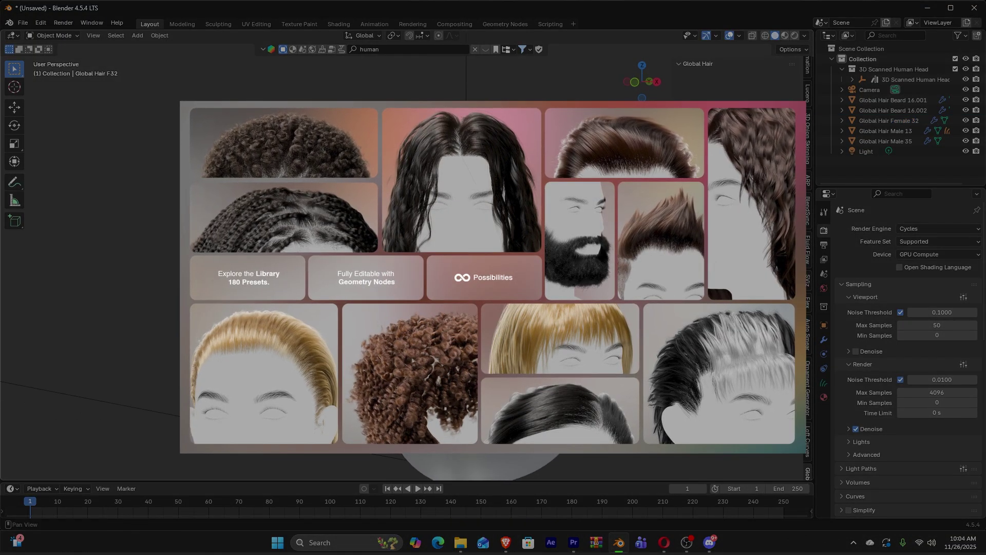
{"action": "middle_click_drag", "start_coordinate": [452, 257], "coordinate": [488, 257]}
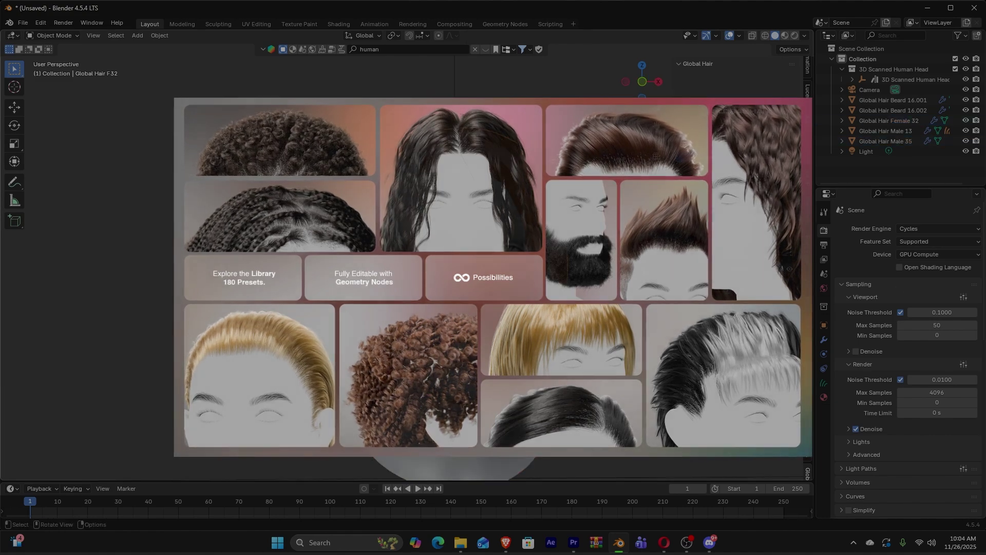
Step: Delete the Fill object that came with the side-swept hairstyle
{"action": "left_click", "coordinate": [392, 183]}
{"action": "key", "text": "x"}
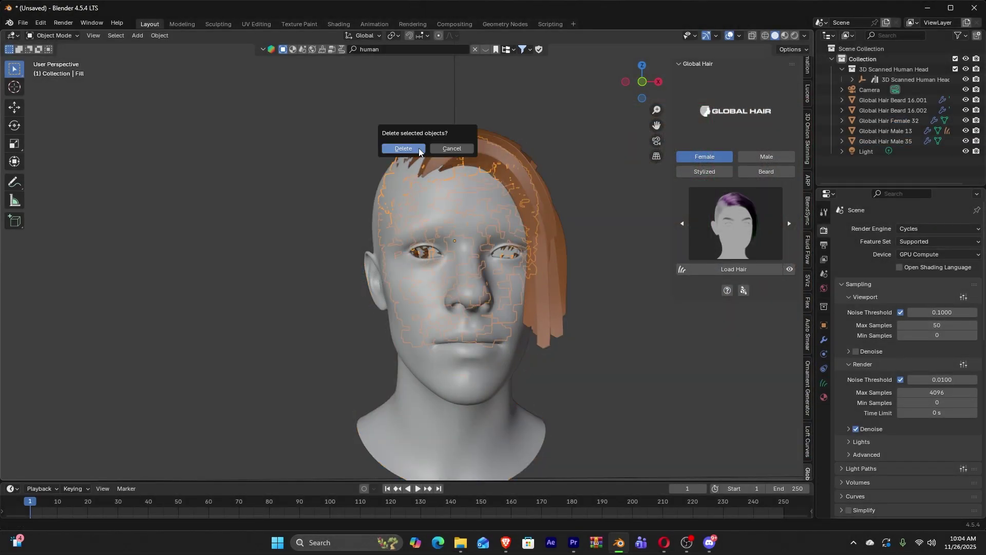
{"action": "left_click", "coordinate": [418, 149]}
Step: Load the long curly Female 40 hair preset onto the head
{"action": "left_click", "coordinate": [756, 205]}
{"action": "left_click", "coordinate": [749, 478]}
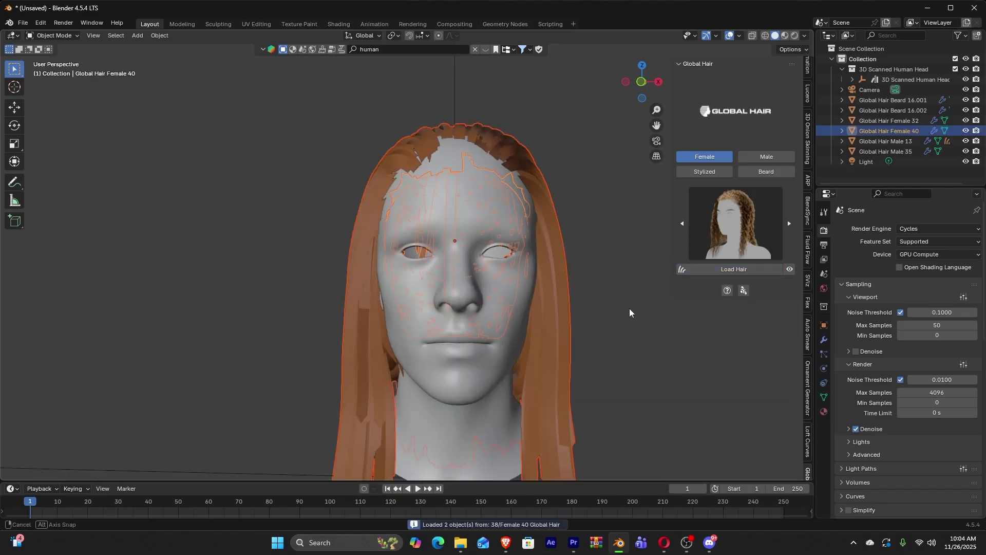
{"action": "middle_click_drag", "start_coordinate": [630, 311], "coordinate": [426, 198]}
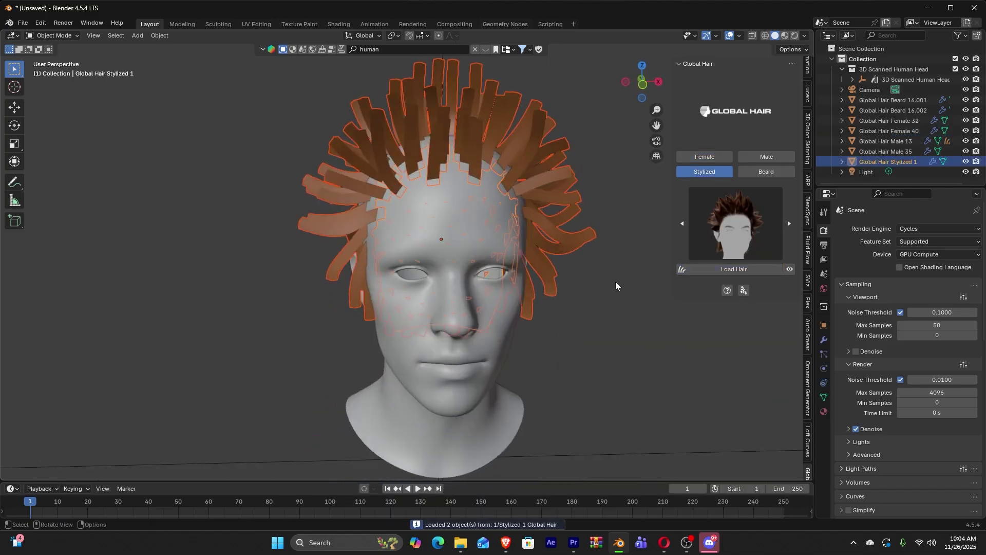
Step: Open the modifier settings of the spiky Stylized 1 hair to examine its Shrinkwrap modifier
{"action": "middle_click_drag", "start_coordinate": [614, 284], "coordinate": [859, 275]}
{"action": "left_click", "coordinate": [824, 340]}
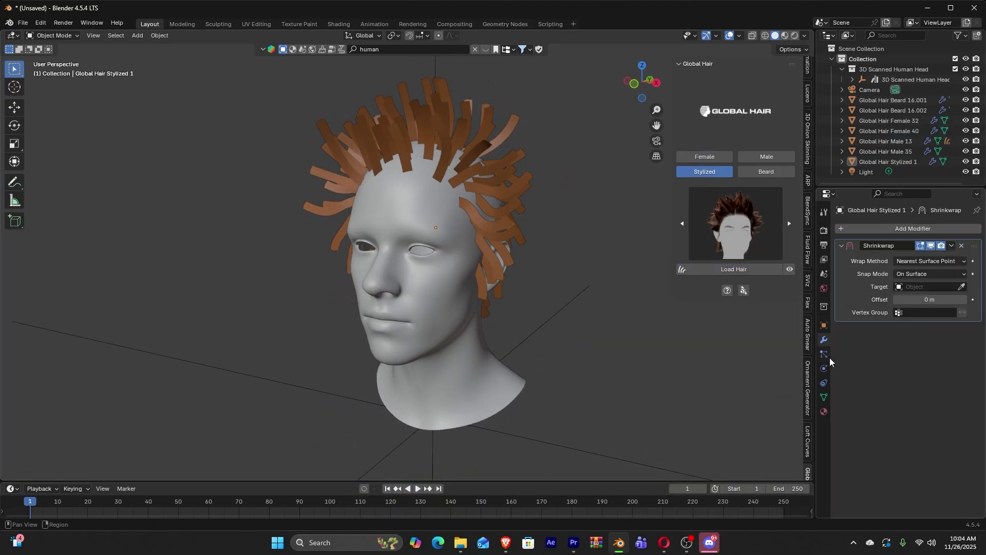
{"action": "left_click", "coordinate": [824, 354]}
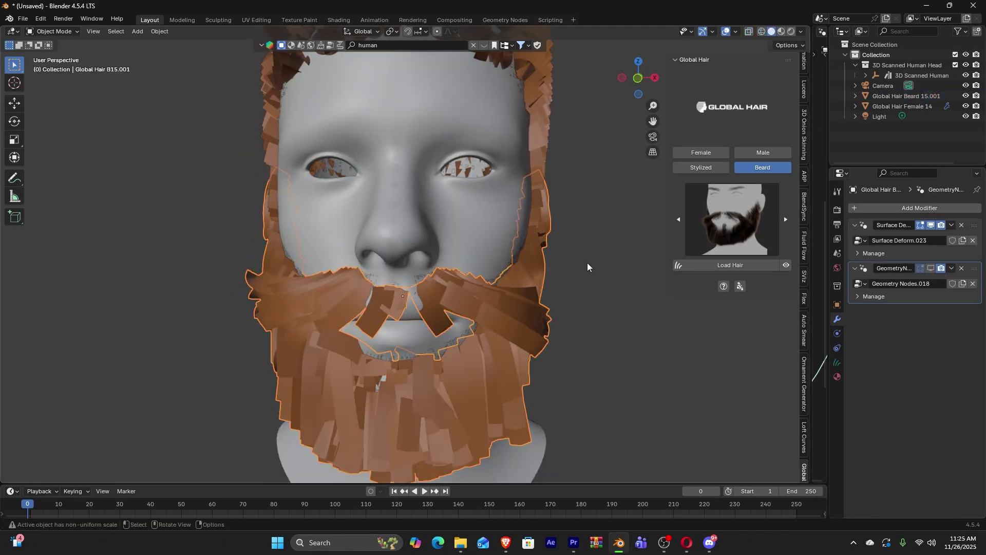
{"action": "middle_click_drag", "start_coordinate": [567, 273], "coordinate": [608, 299]}
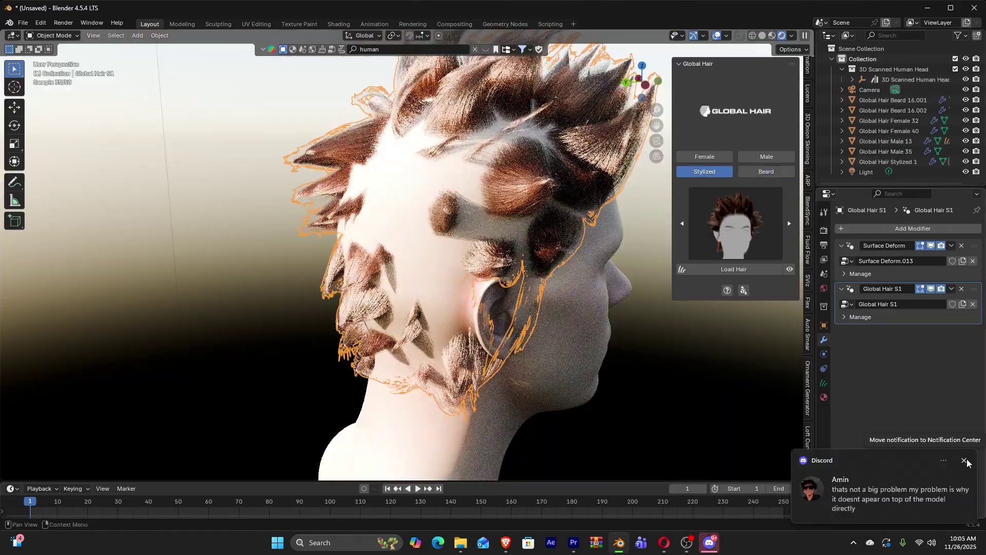
{"action": "mouse_move", "coordinate": [714, 337]}
{"action": "middle_mouse_down"}
{"action": "mouse_move", "coordinate": [689, 327]}
{"action": "mouse_move", "coordinate": [727, 341]}
{"action": "middle_mouse_up"}
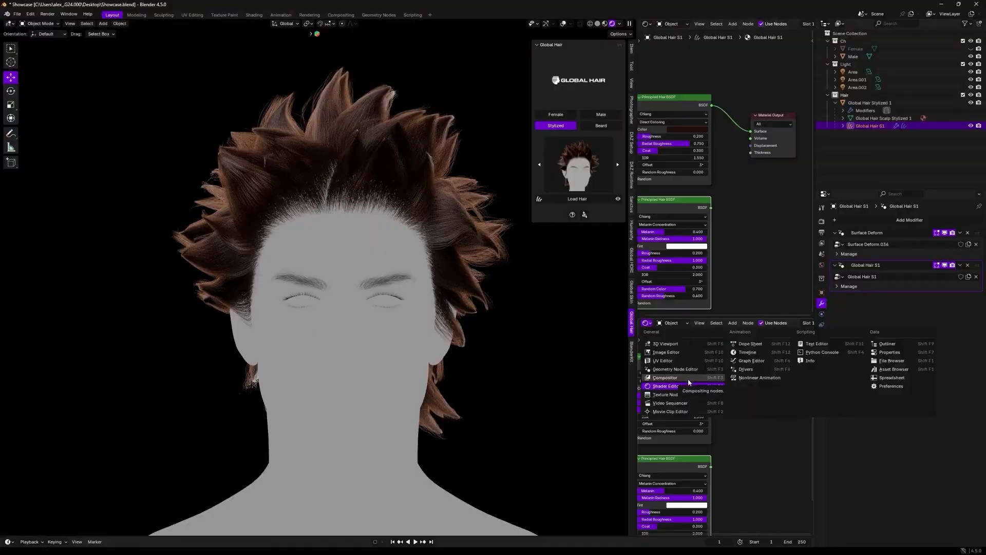
Step: Switch the lower editor to the Geometry Node Editor and set the hair interpolation seed to 41
{"action": "left_click", "coordinate": [677, 369]}
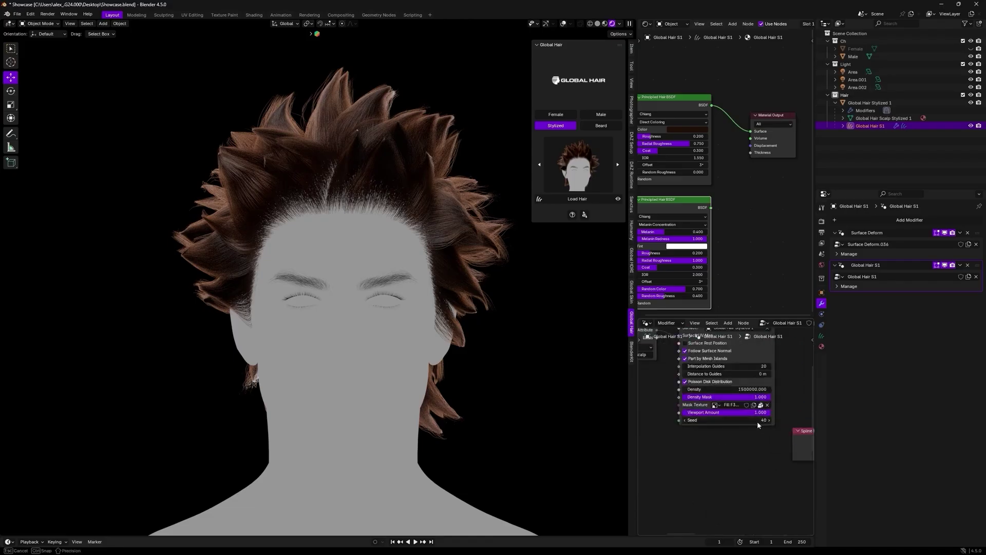
{"action": "middle_click_drag", "start_coordinate": [335, 161], "coordinate": [400, 203]}
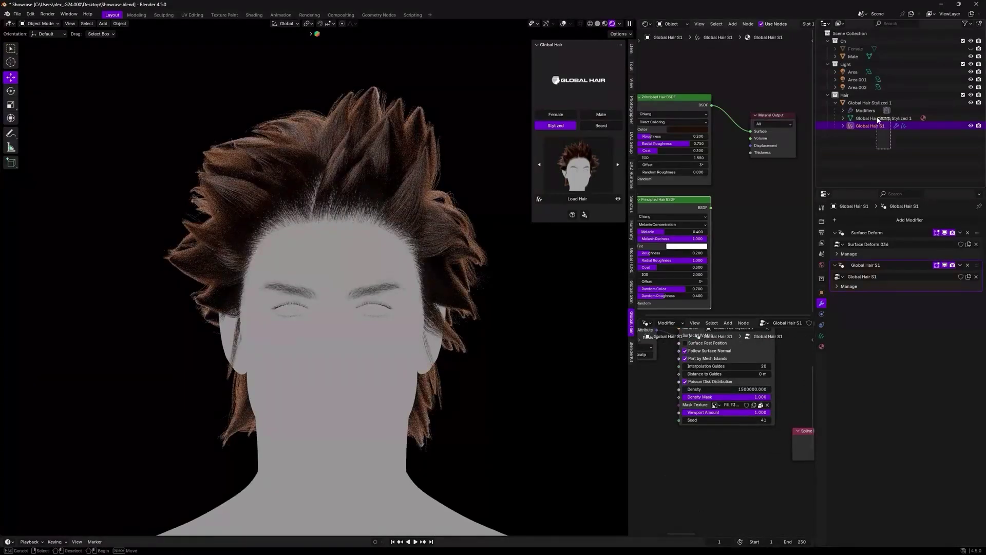
Step: Load the blond Stylized 6 hair preset and select its Global Hair S6 curves
{"action": "left_click", "coordinate": [598, 173]}
{"action": "left_click", "coordinate": [585, 254]}
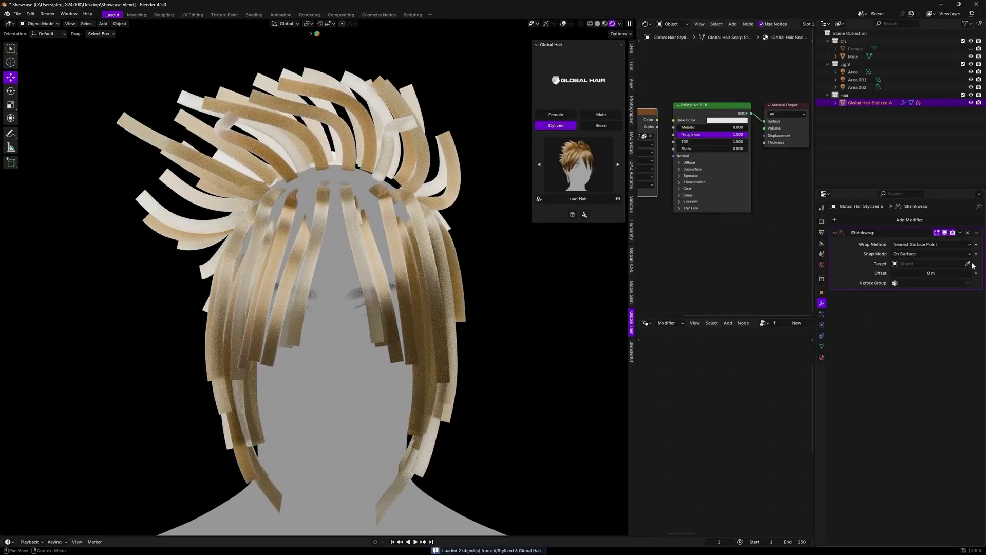
{"action": "left_click", "coordinate": [867, 126]}
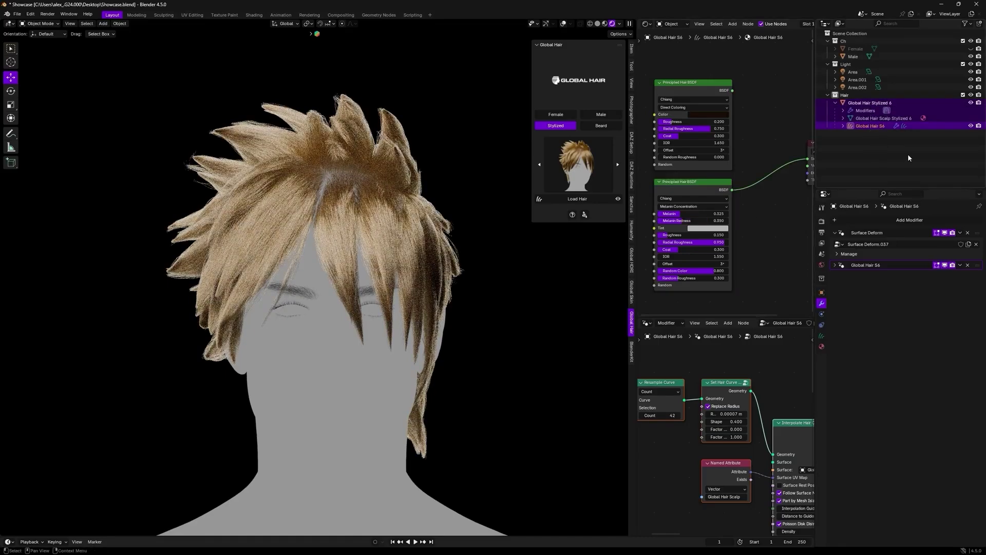
Step: Delete the Stylized 6 hair objects and open the hair preset gallery
{"action": "key", "text": "Delete"}
{"action": "left_click", "coordinate": [579, 166]}
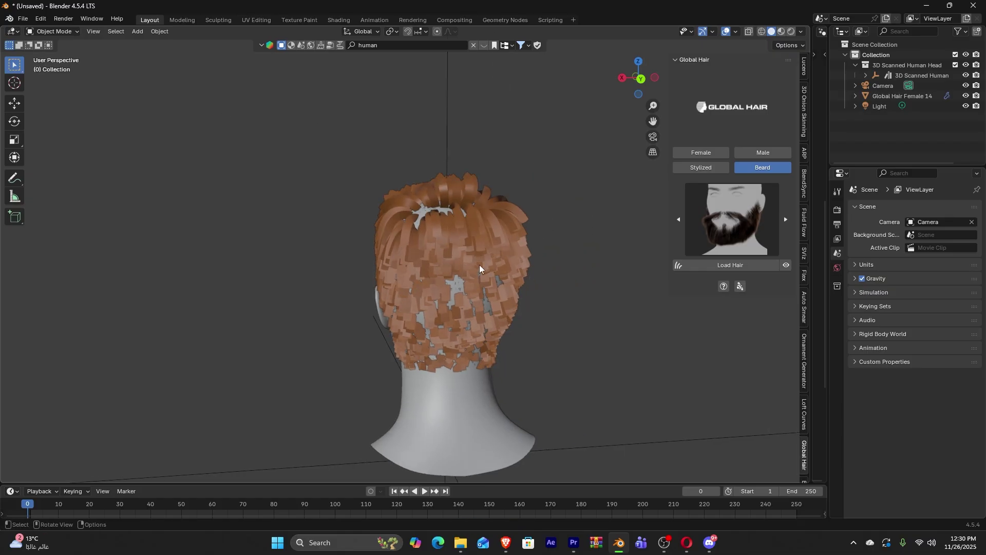
Step: Select the Female 14 hair curves, switch them from Sculpt Mode to Edit Mode, and leave Edit Mode again
{"action": "left_click", "coordinate": [498, 325]}
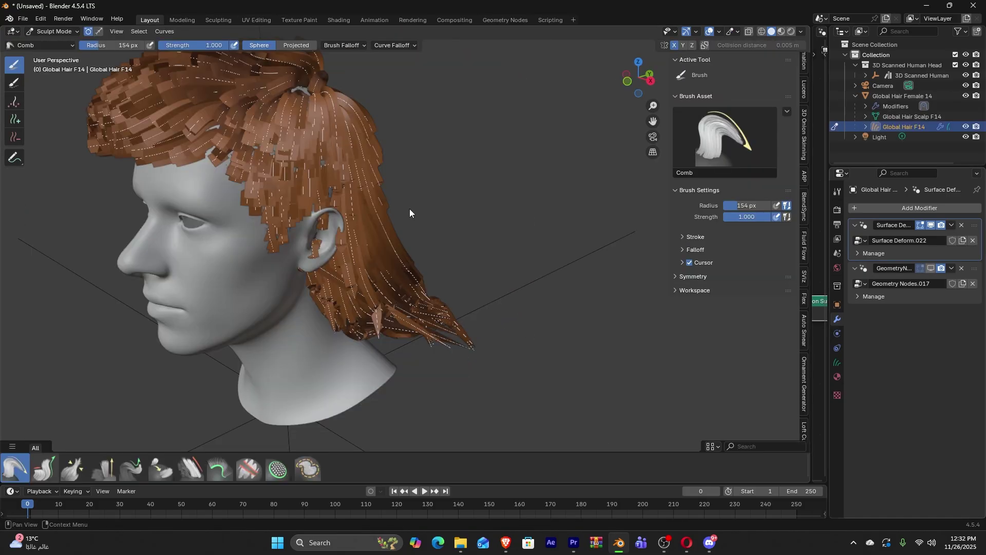
{"action": "middle_click_drag", "start_coordinate": [410, 212], "coordinate": [363, 224]}
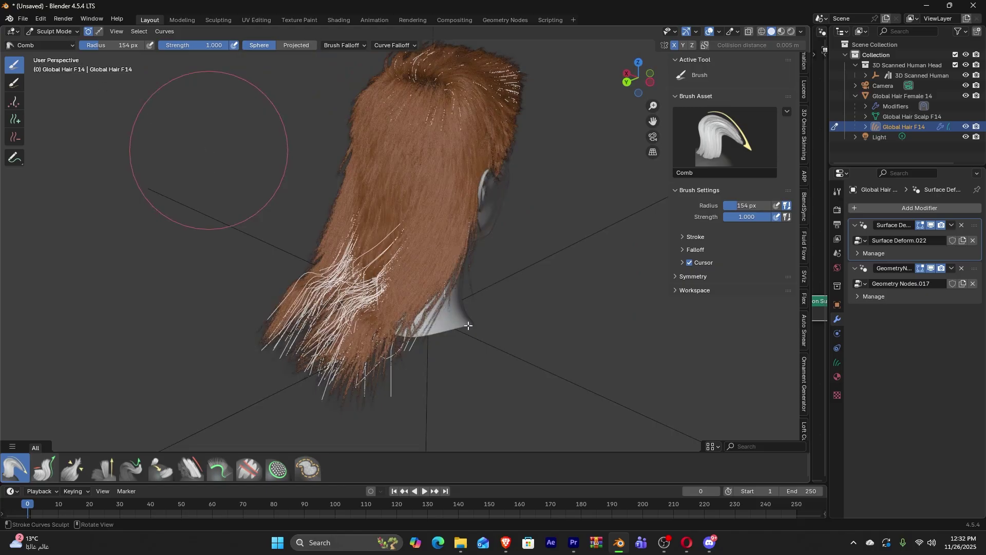
{"action": "key", "text": "Tab"}
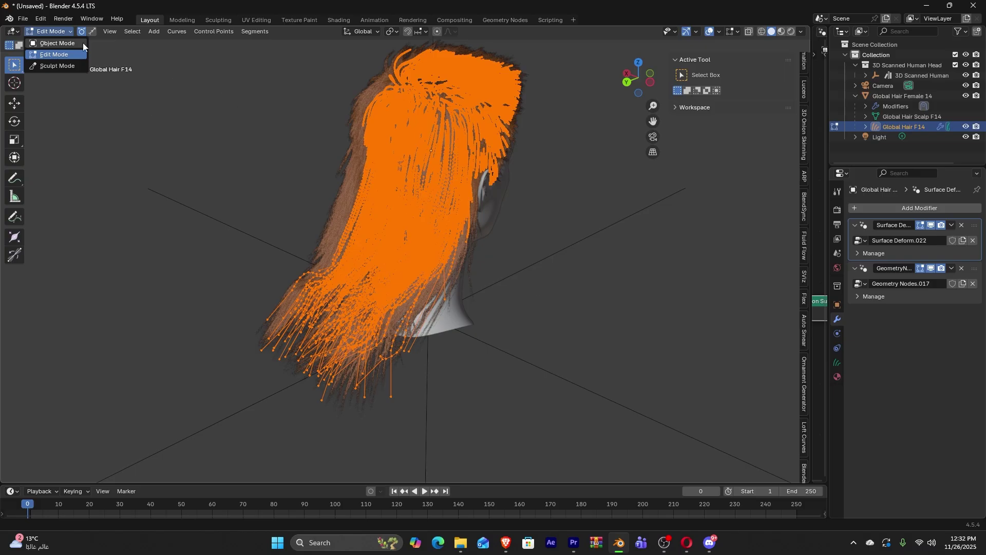
{"action": "key", "text": "Tab"}
{"action": "middle_click_drag", "start_coordinate": [632, 368], "coordinate": [405, 325]}
{"action": "middle_click_drag", "start_coordinate": [516, 390], "coordinate": [458, 360], "text": "shift"}
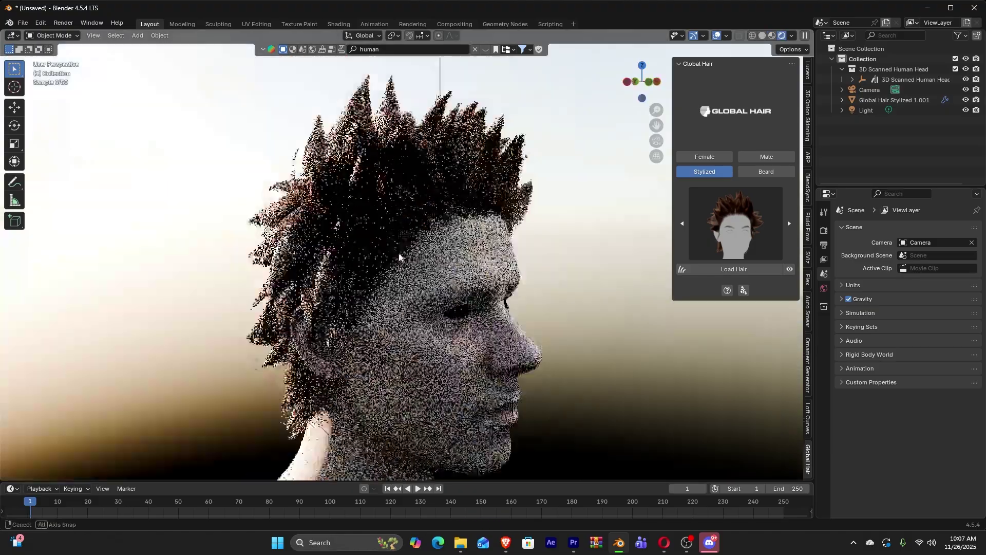
Step: Switch the viewport to solid shading and disable the viewport display of the spiky hair's Global Hair S1 modifier
{"action": "mouse_move", "coordinate": [399, 254]}
{"action": "middle_mouse_down"}
{"action": "mouse_move", "coordinate": [425, 274]}
{"action": "mouse_move", "coordinate": [400, 293]}
{"action": "mouse_move", "coordinate": [514, 294]}
{"action": "middle_mouse_up"}
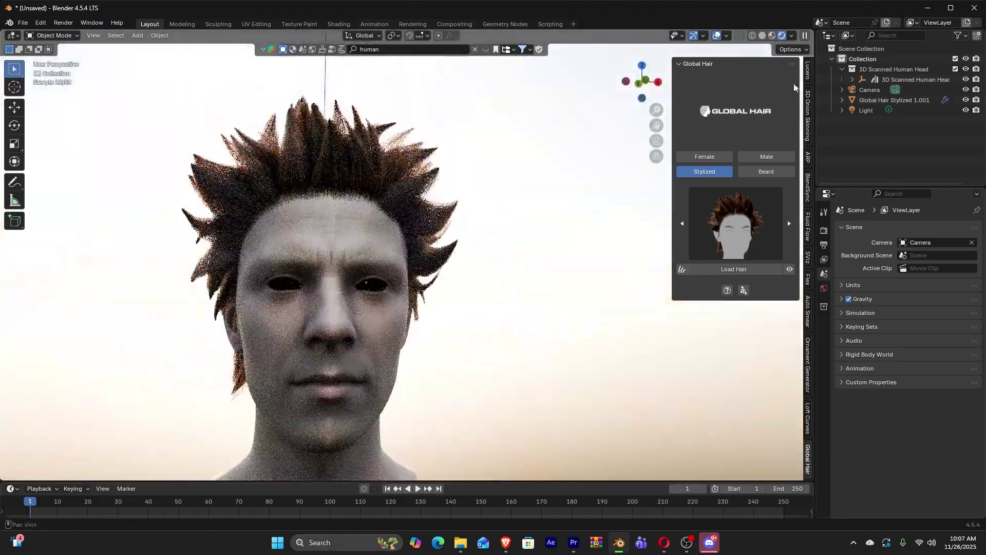
{"action": "left_click", "coordinate": [762, 35]}
{"action": "middle_click_drag", "start_coordinate": [337, 215], "coordinate": [359, 211]}
{"action": "left_click", "coordinate": [359, 190]}
{"action": "left_click", "coordinate": [931, 289]}
{"action": "middle_click_drag", "start_coordinate": [496, 306], "coordinate": [526, 323]}
Step: Enter Edit Mode on the spiky hair curves, clear the selection, and select points of a single strand
{"action": "key", "text": "Tab"}
{"action": "scroll", "coordinate": [440, 72], "scroll_direction": "up", "scroll_amount": 3}
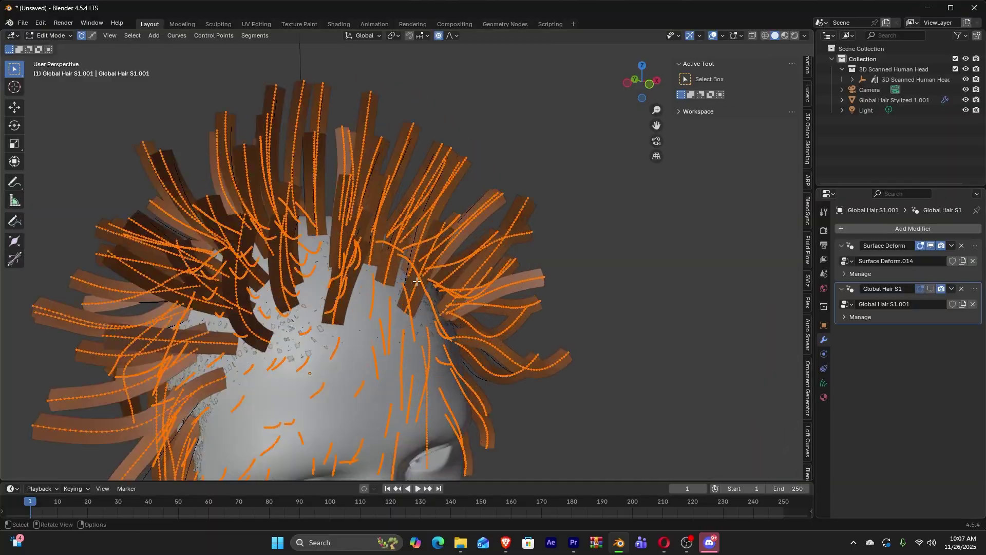
{"action": "key", "text": "alt+a"}
{"action": "left_click", "coordinate": [499, 196]}
{"action": "left_click_drag", "start_coordinate": [491, 208], "coordinate": [472, 218]}
{"action": "scroll", "coordinate": [472, 217], "scroll_direction": "down", "scroll_amount": 3}
{"action": "middle_click_drag", "start_coordinate": [488, 200], "coordinate": [445, 205]}
{"action": "scroll", "coordinate": [441, 214], "scroll_direction": "up", "scroll_amount": 5}
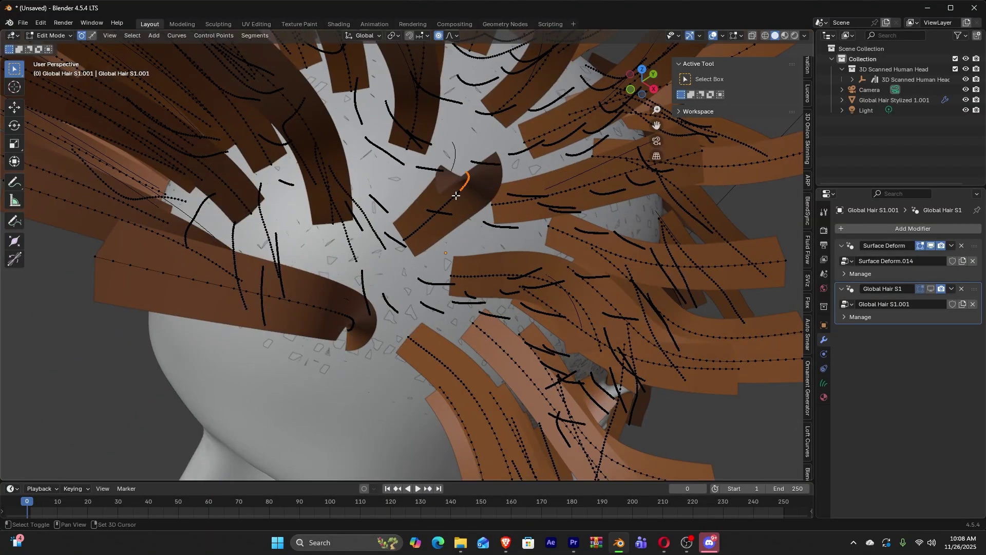
{"action": "scroll", "coordinate": [455, 198], "scroll_direction": "down", "scroll_amount": 3}
{"action": "middle_click_drag", "start_coordinate": [456, 198], "coordinate": [514, 172]}
{"action": "key", "text": "g"}
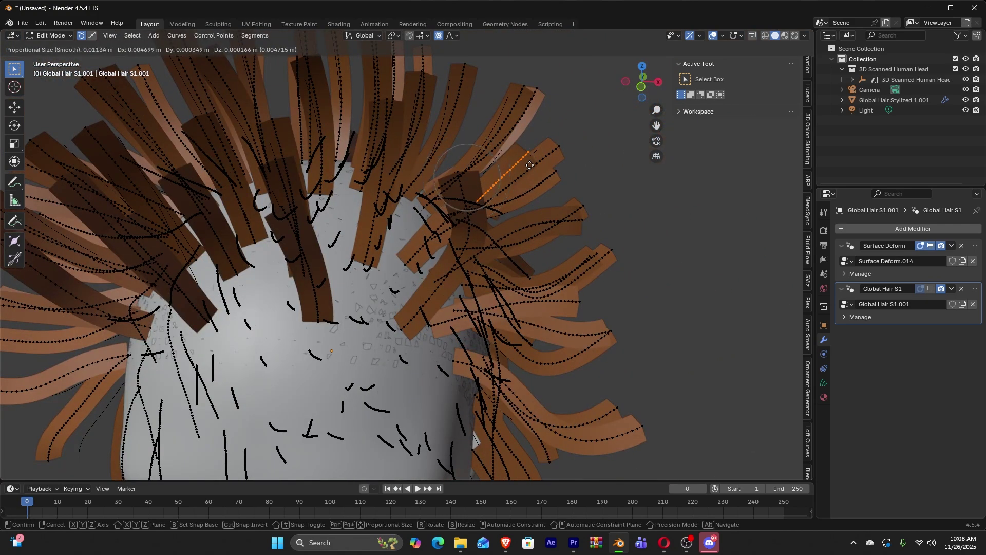
{"action": "right_click", "coordinate": [518, 154]}
{"action": "key", "text": "g"}
{"action": "right_click", "coordinate": [534, 108]}
{"action": "scroll", "coordinate": [501, 178], "scroll_direction": "up", "scroll_amount": 1}
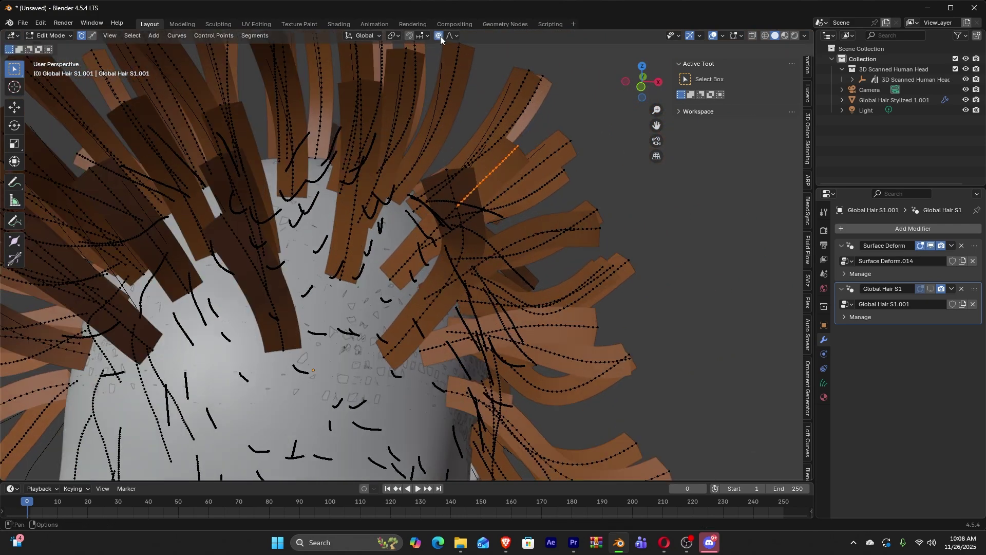
Step: Move the selected hair strand outward by about 0.027 m with proportional editing
{"action": "key", "text": "g"}
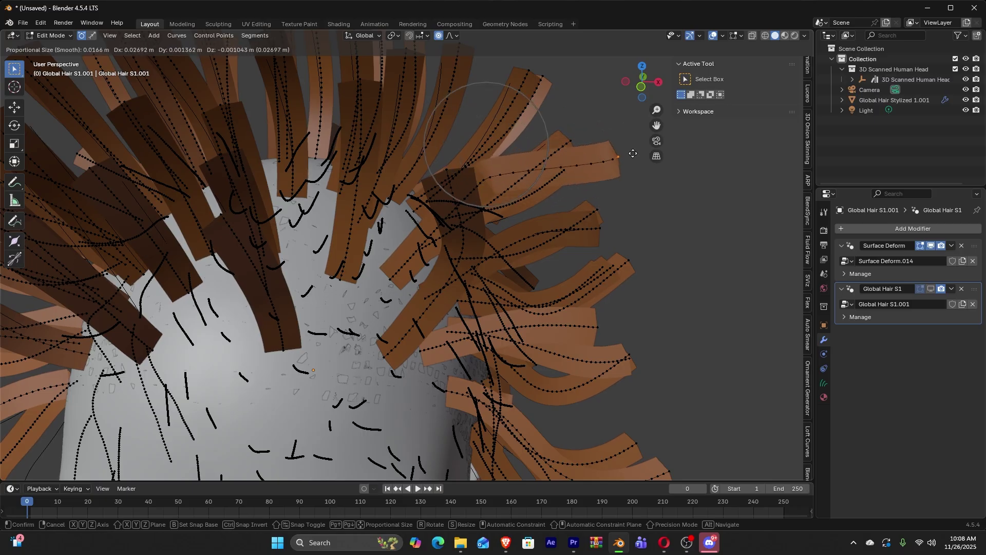
{"action": "left_click", "coordinate": [632, 154]}
{"action": "mouse_move", "coordinate": [632, 154]}
{"action": "middle_mouse_down"}
{"action": "mouse_move", "coordinate": [589, 193]}
{"action": "mouse_move", "coordinate": [509, 135]}
{"action": "middle_mouse_up"}
{"action": "key", "text": "g"}
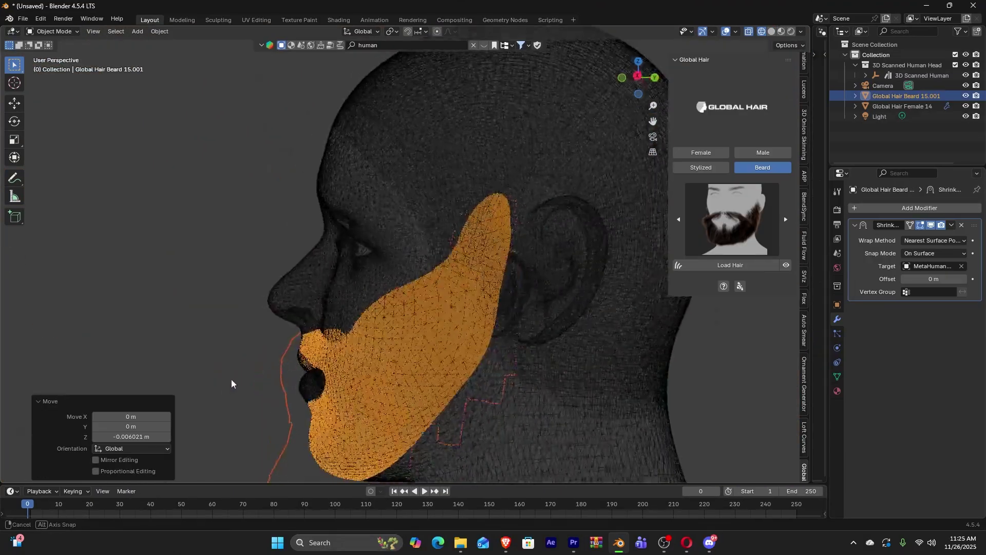
Step: Move the Stylized 24 scalp forward along Y and down along Z so that it lines up with the head and ear
{"action": "middle_click_drag", "start_coordinate": [231, 379], "coordinate": [397, 383]}
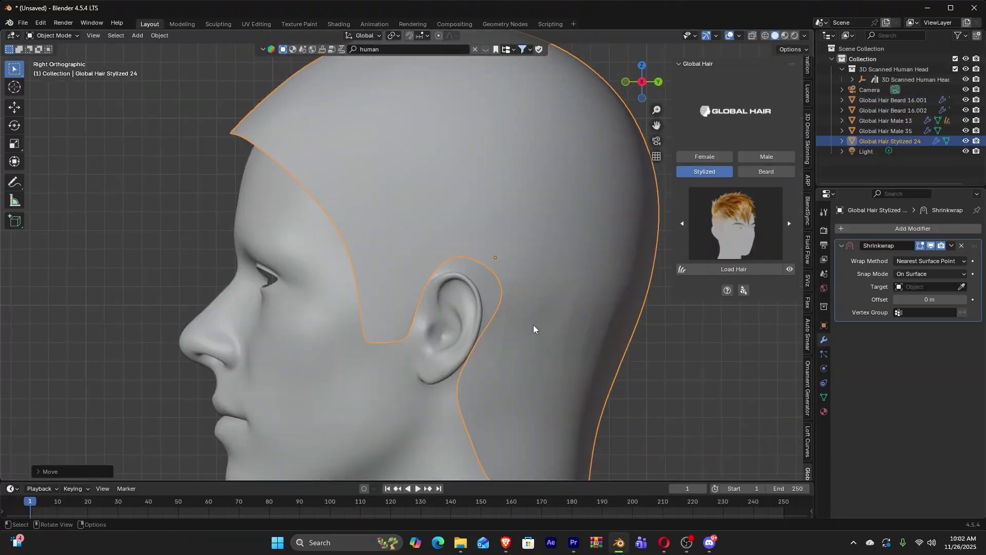
{"action": "key", "text": "g"}
{"action": "key", "text": "y"}
{"action": "left_click", "coordinate": [529, 329]}
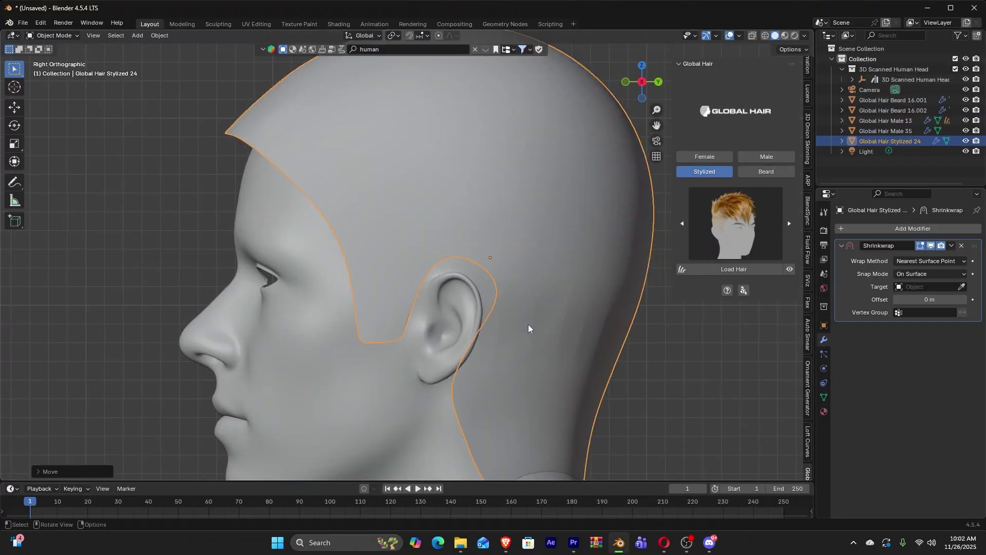
{"action": "key", "text": "g"}
{"action": "key", "text": "z"}
{"action": "left_click", "coordinate": [522, 334]}
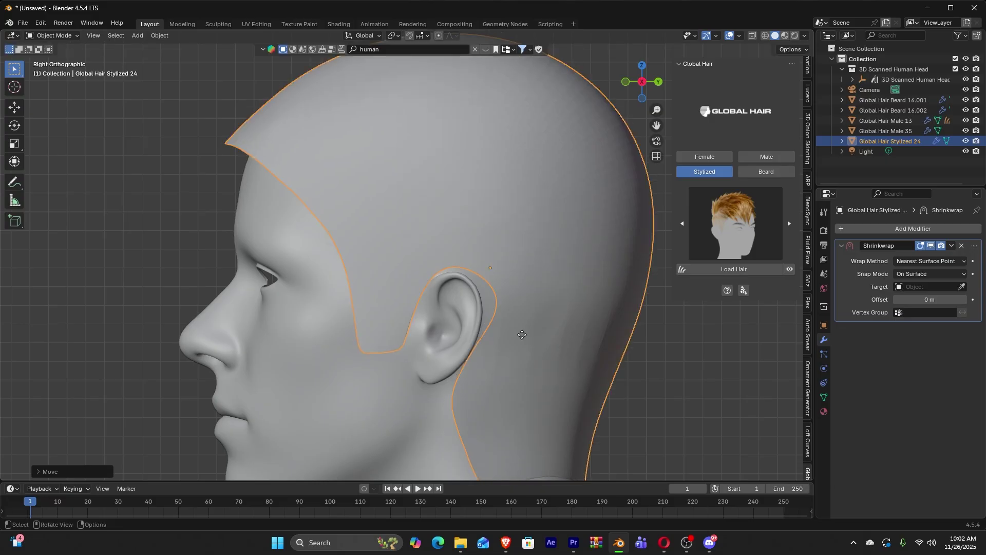
{"action": "key", "text": "g"}
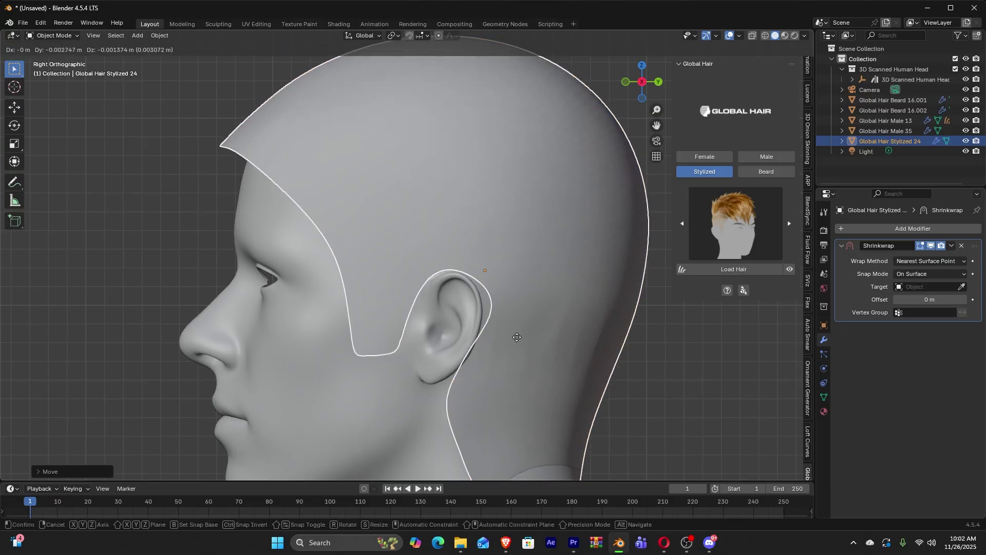
{"action": "left_click", "coordinate": [518, 337]}
Step: Pick the head mesh as the target of the Stylized 24 scalp's Shrinkwrap modifier
{"action": "middle_click_drag", "start_coordinate": [490, 324], "coordinate": [497, 335], "text": "shift"}
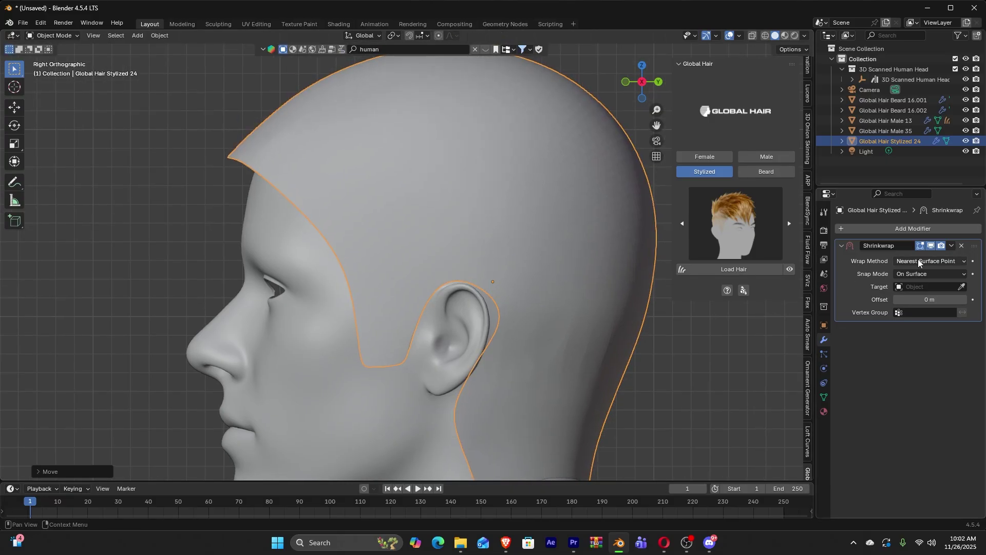
{"action": "left_click", "coordinate": [938, 287]}
{"action": "left_click", "coordinate": [962, 286]}
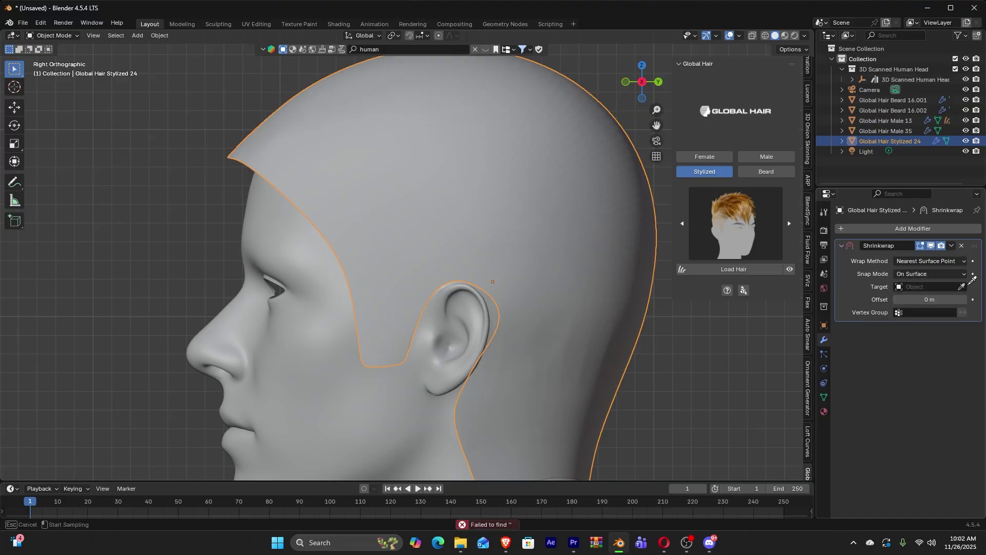
{"action": "left_click", "coordinate": [296, 238]}
{"action": "middle_click_drag", "start_coordinate": [293, 227], "coordinate": [576, 302]}
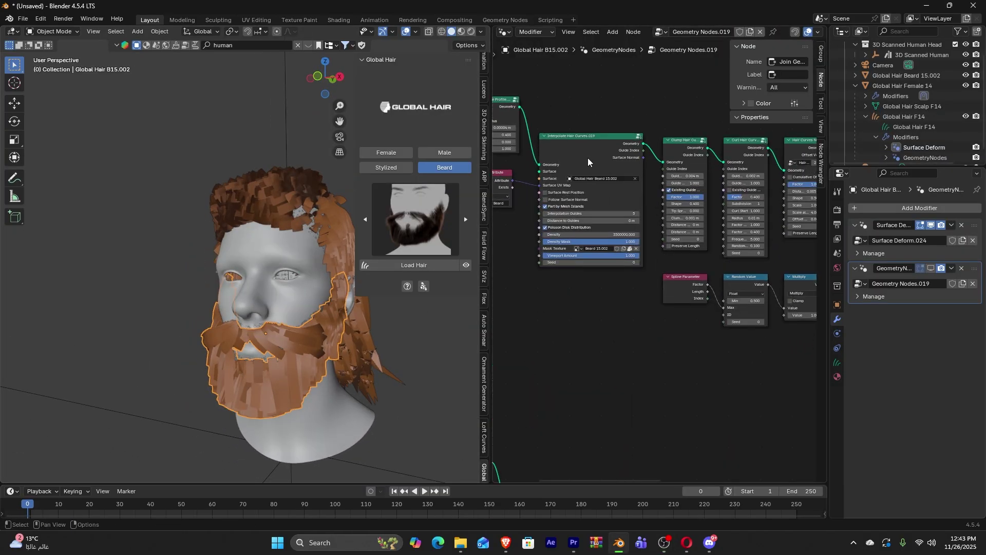
Step: Adjust the Factor of the beard's Curl Hair Curves node to about 0.34
{"action": "scroll", "coordinate": [589, 158], "scroll_direction": "up", "scroll_amount": 6}
{"action": "middle_click_drag", "start_coordinate": [687, 230], "coordinate": [515, 213]}
{"action": "middle_click_drag", "start_coordinate": [716, 281], "coordinate": [703, 289]}
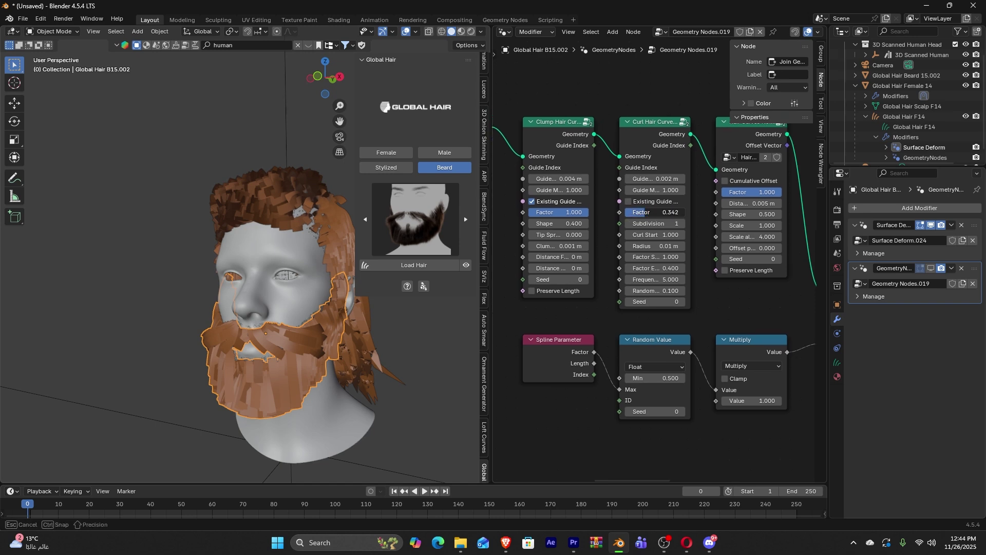
{"action": "left_click_drag", "start_coordinate": [652, 212], "coordinate": [652, 212]}
{"action": "scroll", "coordinate": [575, 331], "scroll_direction": "down", "scroll_amount": 8}
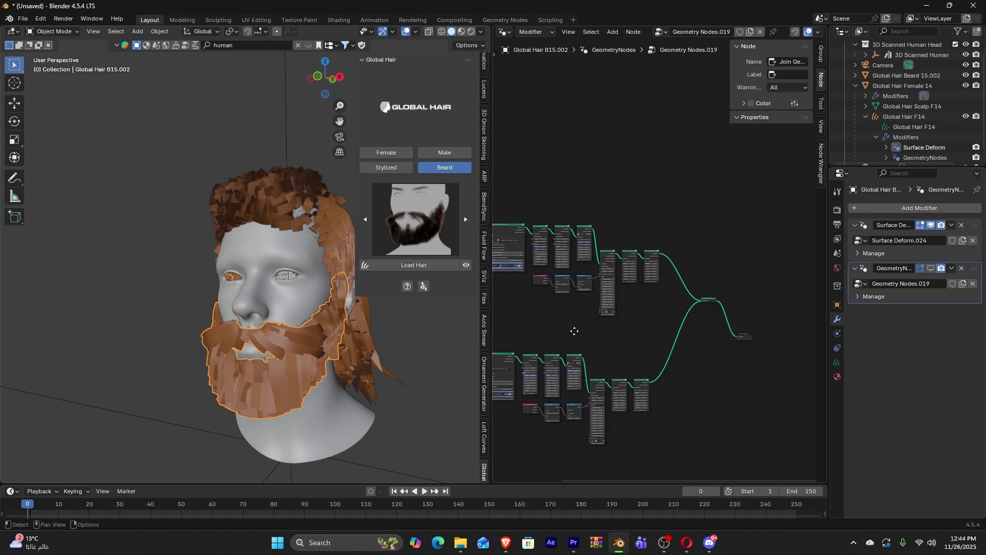
Step: Examine the Set Hair Curve Profile and Interpolate Hair Curves nodes in the beard's node tree, including radius, density and mask texture
{"action": "scroll", "coordinate": [575, 332], "scroll_direction": "up", "scroll_amount": 8}
{"action": "middle_click_drag", "start_coordinate": [670, 132], "coordinate": [681, 46], "text": "shift"}
{"action": "scroll", "coordinate": [661, 359], "scroll_direction": "down", "scroll_amount": 3}
{"action": "middle_click_drag", "start_coordinate": [661, 359], "coordinate": [686, 449], "text": "shift"}
{"action": "scroll", "coordinate": [683, 306], "scroll_direction": "up", "scroll_amount": 4}
{"action": "left_click_drag", "start_coordinate": [649, 263], "coordinate": [649, 263]}
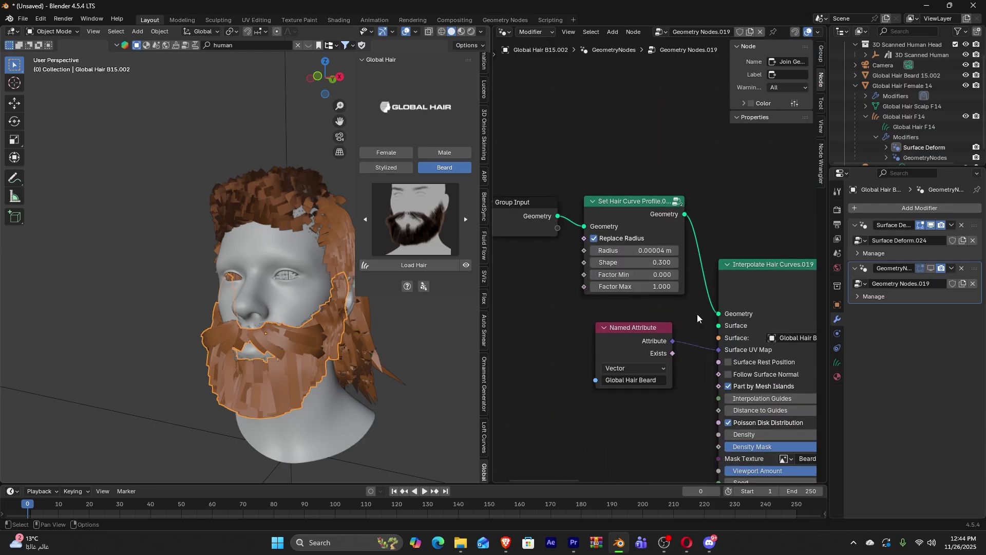
{"action": "middle_click_drag", "start_coordinate": [696, 315], "coordinate": [576, 225], "text": "shift"}
{"action": "middle_click_drag", "start_coordinate": [541, 296], "coordinate": [580, 282], "text": "shift"}
{"action": "middle_click_drag", "start_coordinate": [642, 290], "coordinate": [559, 277], "text": "shift"}
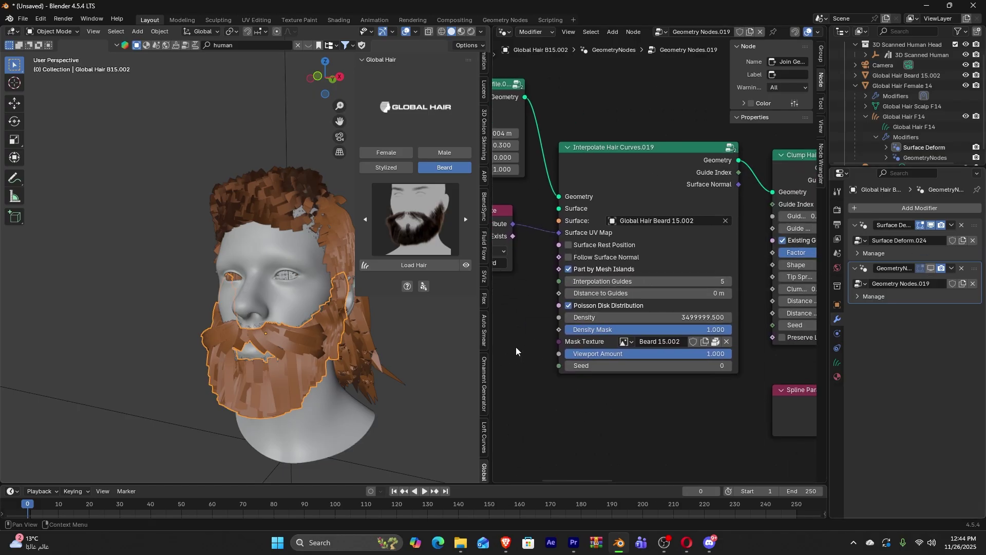
{"action": "scroll", "coordinate": [631, 318], "scroll_direction": "up", "scroll_amount": 2}
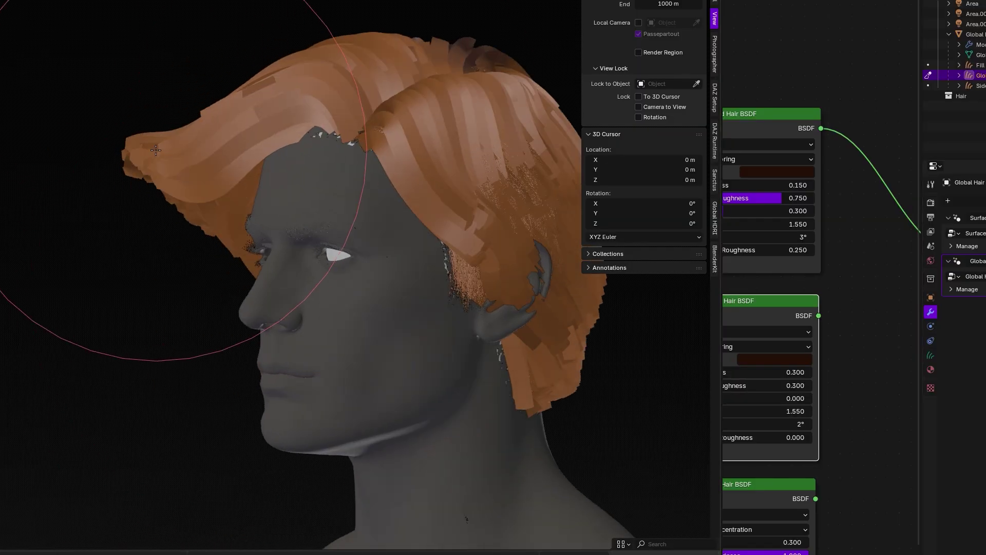
Step: Sculpt the male hairstyle by combing its swept-up front section down over the forehead and one side of the face
{"action": "mouse_move", "coordinate": [154, 308]}
{"action": "left_mouse_down"}
{"action": "mouse_move", "coordinate": [87, 354]}
{"action": "mouse_move", "coordinate": [15, 488]}
{"action": "left_mouse_up"}
{"action": "mouse_move", "coordinate": [77, 179]}
{"action": "left_mouse_down"}
{"action": "mouse_move", "coordinate": [115, 205]}
{"action": "mouse_move", "coordinate": [178, 281]}
{"action": "left_mouse_up"}
{"action": "middle_click_drag", "start_coordinate": [178, 281], "coordinate": [233, 272]}
{"action": "left_click_drag", "start_coordinate": [121, 181], "coordinate": [237, 426]}
{"action": "middle_click_drag", "start_coordinate": [236, 427], "coordinate": [442, 308]}
{"action": "left_click_drag", "start_coordinate": [349, 249], "coordinate": [453, 327]}
{"action": "middle_click_drag", "start_coordinate": [452, 327], "coordinate": [246, 288]}
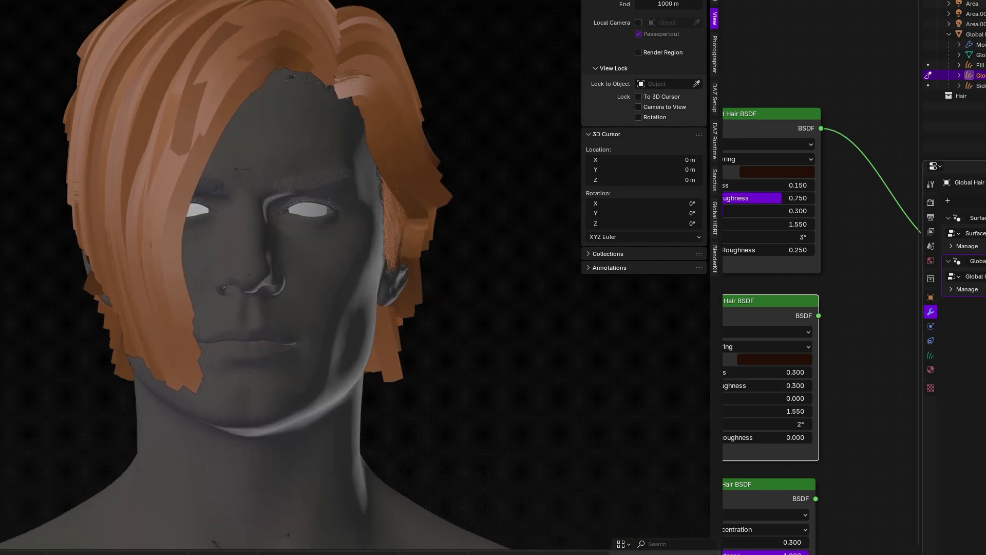
Step: Check the combed hairstyle in rendered shading, return to solid shading and view it from other angles
{"action": "middle_click_drag", "start_coordinate": [345, 202], "coordinate": [364, 230], "text": "shift"}
{"action": "key", "text": "z"}
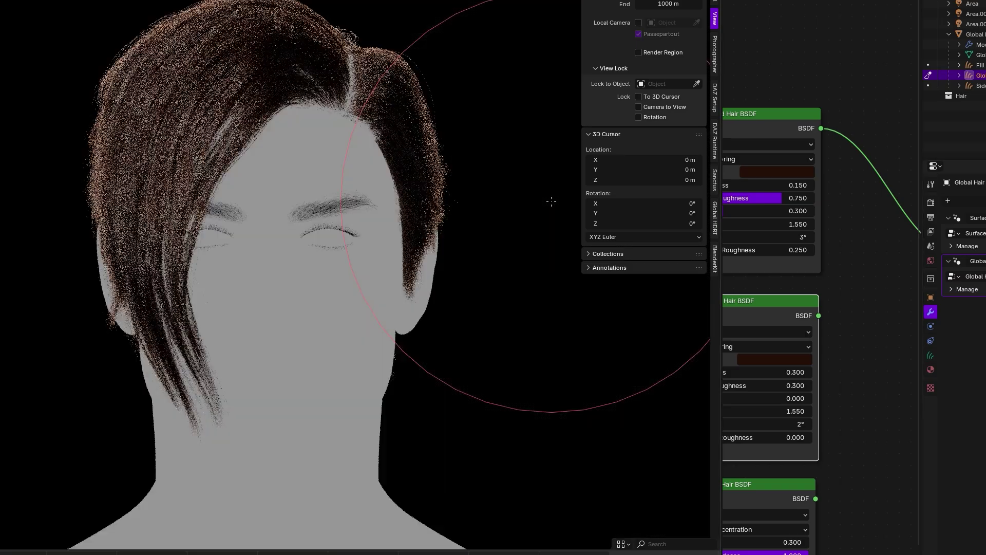
{"action": "mouse_move", "coordinate": [167, 211]}
{"action": "middle_mouse_down"}
{"action": "mouse_move", "coordinate": [105, 217]}
{"action": "mouse_move", "coordinate": [262, 214]}
{"action": "mouse_move", "coordinate": [156, 213]}
{"action": "mouse_move", "coordinate": [174, 220]}
{"action": "middle_mouse_up"}
{"action": "key", "text": "z"}
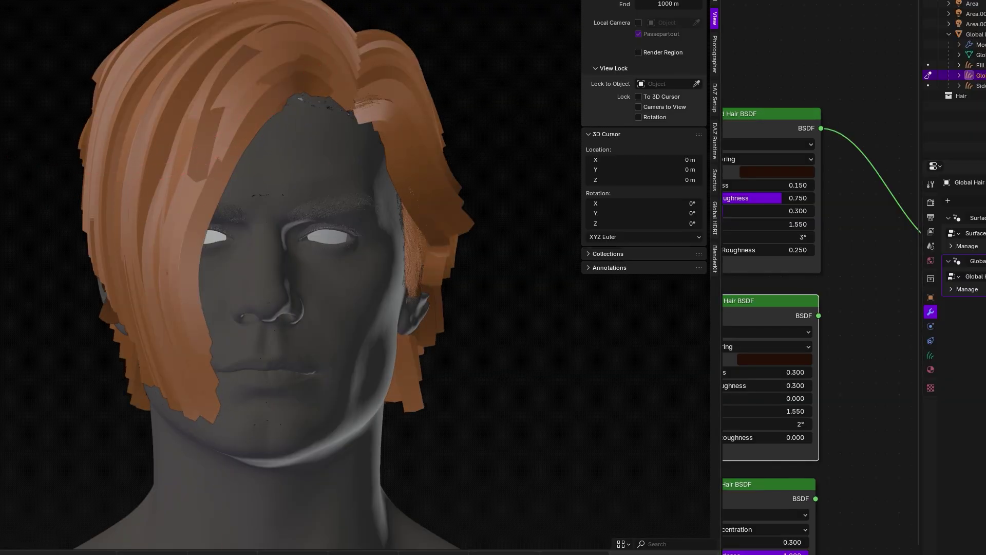
{"action": "middle_click_drag", "start_coordinate": [189, 363], "coordinate": [40, 166]}
{"action": "middle_click_drag", "start_coordinate": [79, 216], "coordinate": [149, 283]}
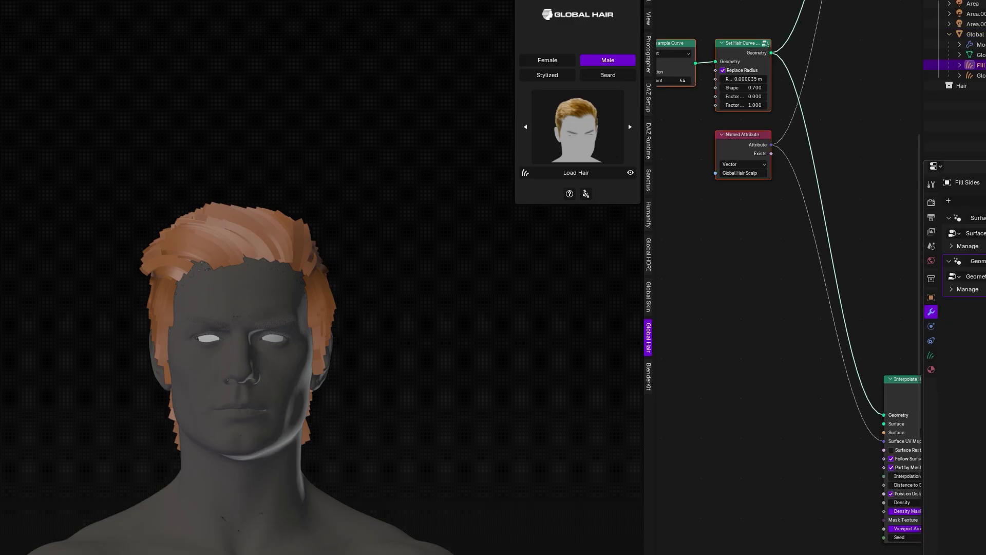
Step: Select the main Global Hair curves instead of Fill Sides and frame the hairstyle close up
{"action": "left_click", "coordinate": [981, 76]}
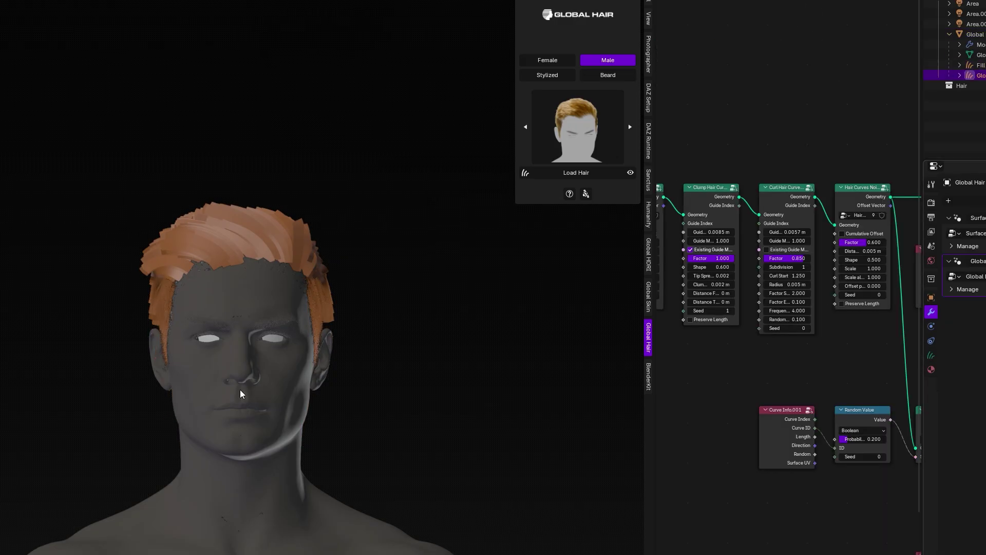
{"action": "scroll", "coordinate": [293, 272], "scroll_direction": "up", "scroll_amount": 4}
{"action": "middle_click_drag", "start_coordinate": [293, 272], "coordinate": [291, 284]}
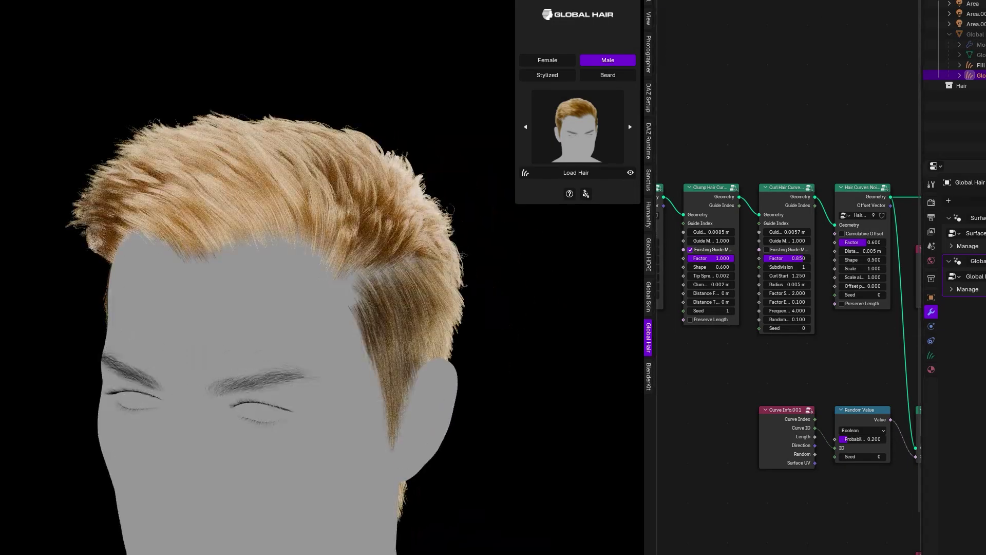
Step: Show the hair material's Principled Hair BSDF nodes in the Shader Editor
{"action": "left_click", "coordinate": [695, 24]}
{"action": "key", "text": "Home"}
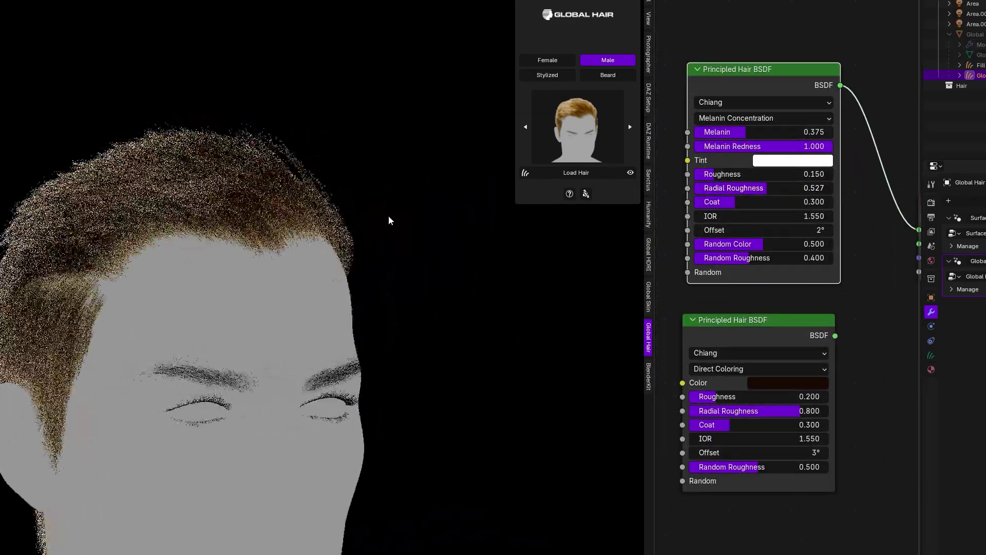
{"action": "middle_click_drag", "start_coordinate": [389, 220], "coordinate": [322, 220]}
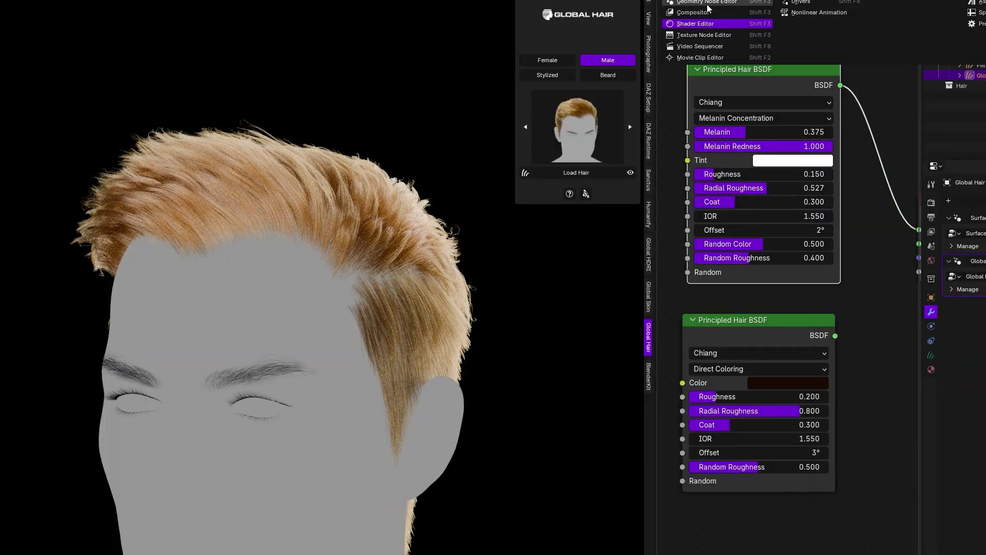
Step: Switch the node area to the Geometry Node Editor and bring up the Set Hair Curve Profile node's radius
{"action": "left_click", "coordinate": [708, 7]}
{"action": "scroll", "coordinate": [788, 324], "scroll_direction": "down", "scroll_amount": 6}
{"action": "scroll", "coordinate": [795, 323], "scroll_direction": "up", "scroll_amount": 2}
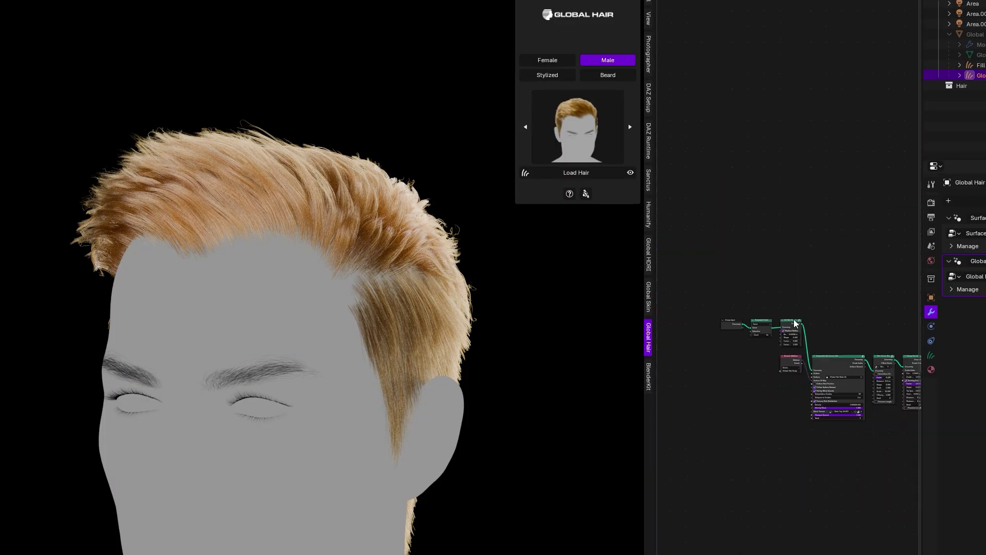
{"action": "scroll", "coordinate": [795, 323], "scroll_direction": "up", "scroll_amount": 5}
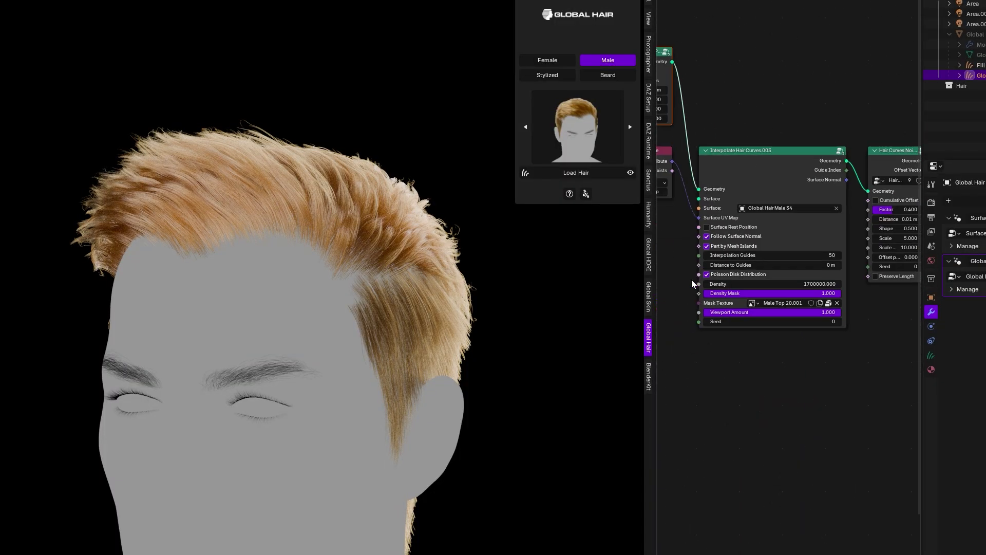
{"action": "middle_click_drag", "start_coordinate": [690, 374], "coordinate": [773, 529]}
{"action": "scroll", "coordinate": [727, 243], "scroll_direction": "up", "scroll_amount": 6}
{"action": "middle_click_drag", "start_coordinate": [728, 244], "coordinate": [779, 286]}
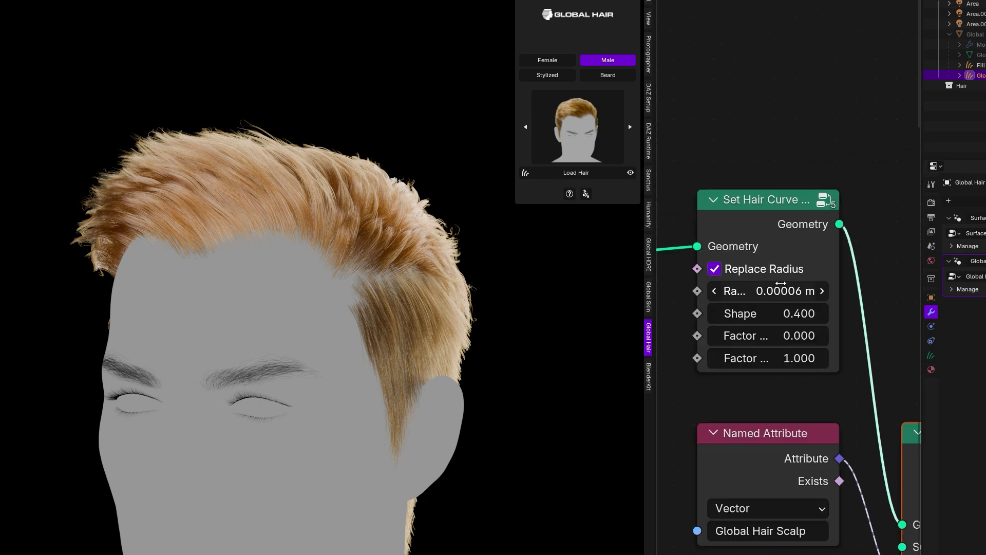
Step: Lower the Density of the Interpolate Hair Curves node for the male top hair
{"action": "scroll", "coordinate": [779, 286], "scroll_direction": "down", "scroll_amount": 4}
{"action": "middle_click_drag", "start_coordinate": [888, 512], "coordinate": [722, 284]}
{"action": "scroll", "coordinate": [722, 284], "scroll_direction": "up", "scroll_amount": 4}
{"action": "left_click", "coordinate": [743, 275]}
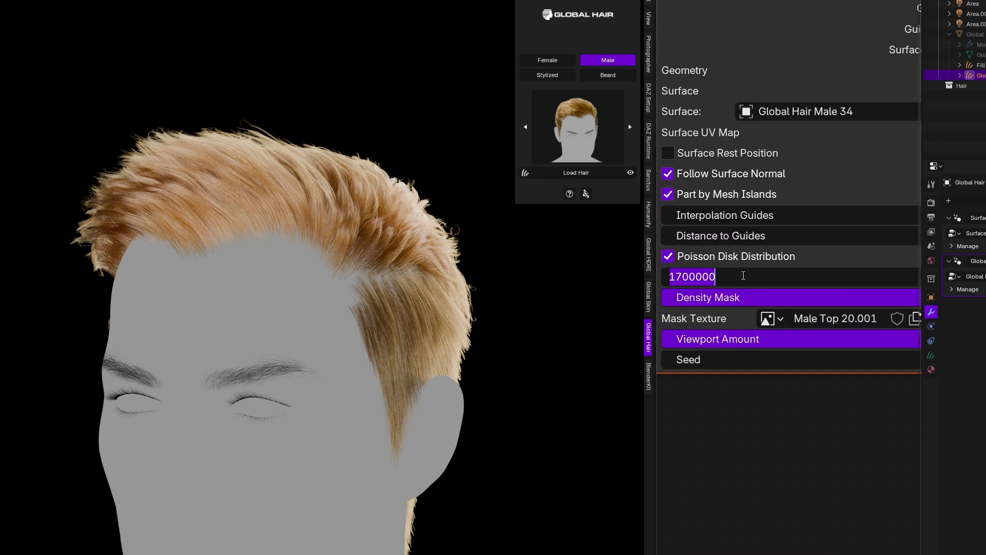
{"action": "middle_click_drag", "start_coordinate": [360, 267], "coordinate": [472, 293]}
{"action": "scroll", "coordinate": [473, 293], "scroll_direction": "up", "scroll_amount": 3}
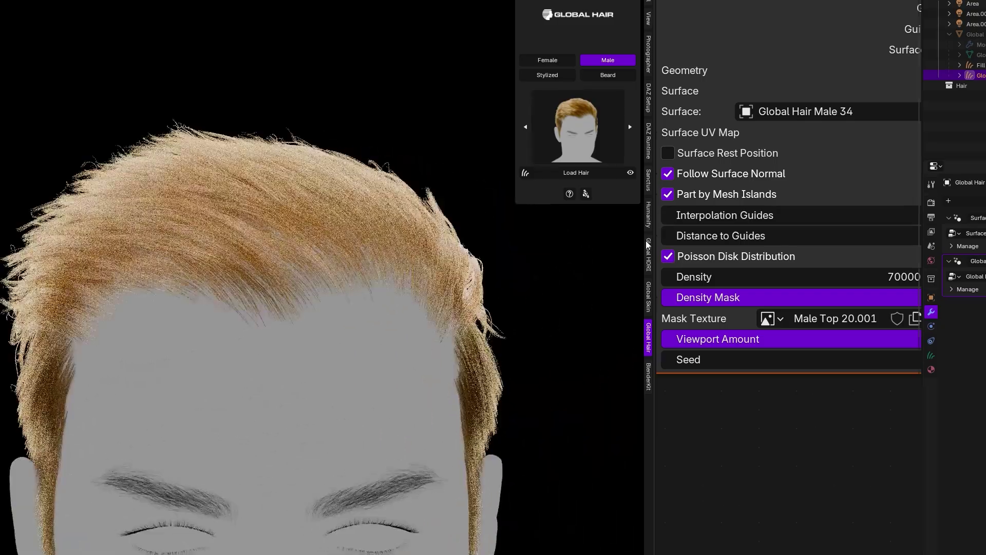
Step: Try strand radii of 0.0006 m and 0.0002 m in the Set Hair Curve Profile node
{"action": "middle_click_drag", "start_coordinate": [673, 129], "coordinate": [777, 259]}
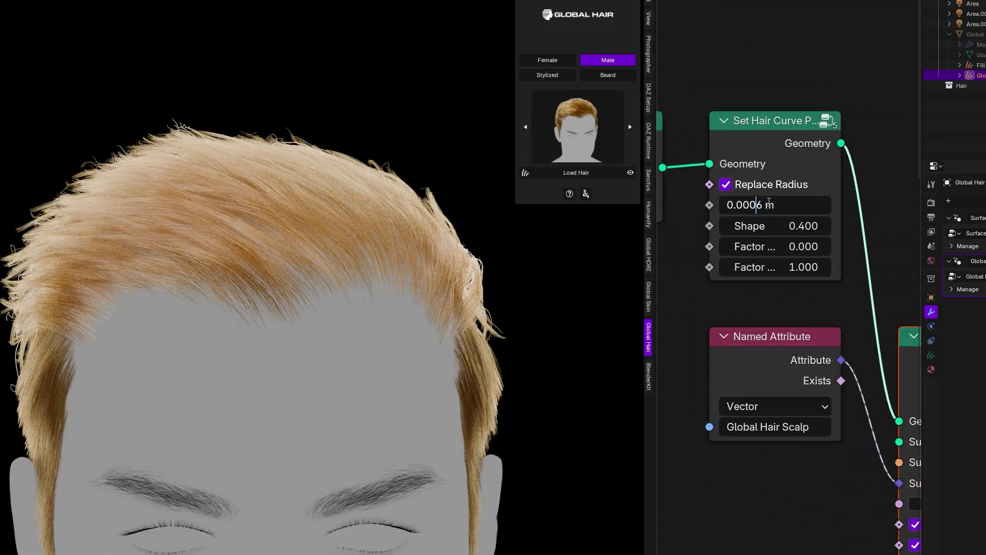
{"action": "key", "text": "Return"}
{"action": "mouse_move", "coordinate": [405, 233]}
{"action": "middle_mouse_down"}
{"action": "mouse_move", "coordinate": [341, 238]}
{"action": "mouse_move", "coordinate": [398, 240]}
{"action": "middle_mouse_up"}
{"action": "scroll", "coordinate": [341, 238], "scroll_direction": "down", "scroll_amount": 3}
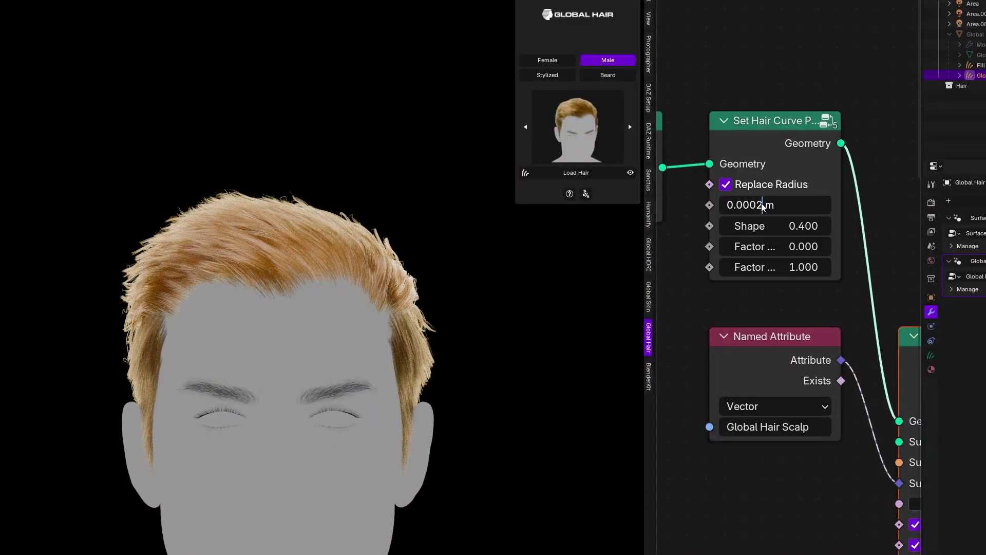
{"action": "key", "text": "Return"}
Step: Set the strand radius to 0.00005 m in the Set Hair Curve Profile node, with the fringe tips framed close up
{"action": "scroll", "coordinate": [833, 380], "scroll_direction": "down", "scroll_amount": 5}
{"action": "middle_click_drag", "start_coordinate": [848, 421], "coordinate": [688, 126]}
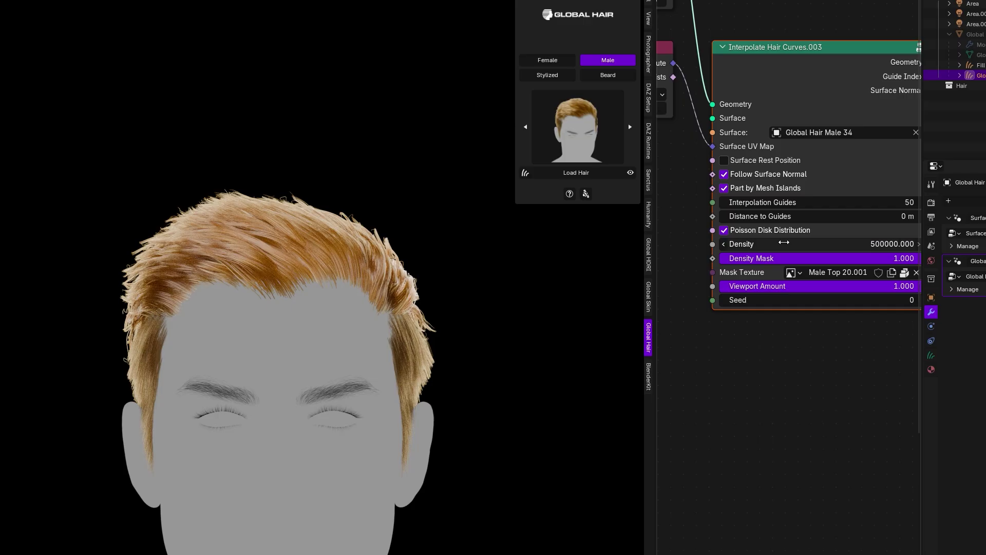
{"action": "scroll", "coordinate": [288, 258], "scroll_direction": "up", "scroll_amount": 8}
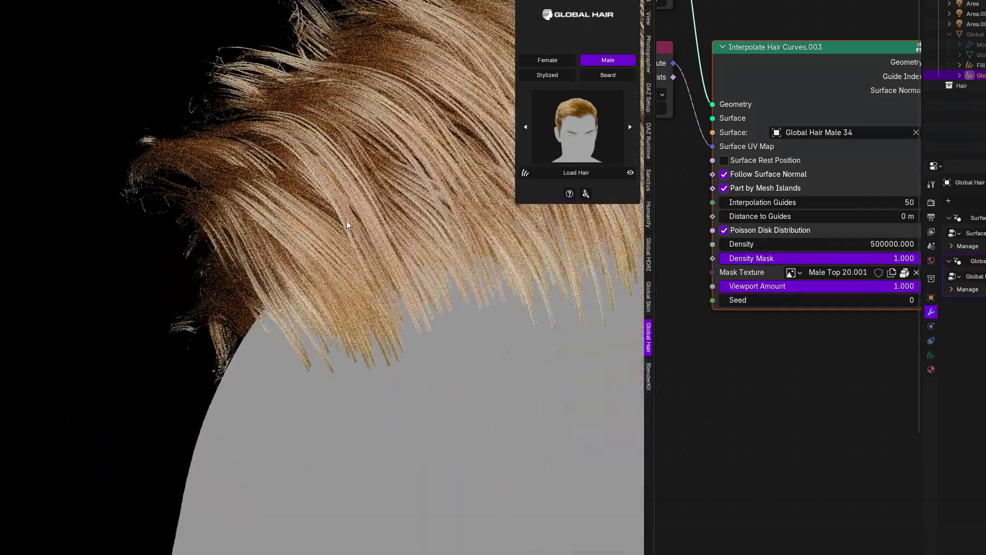
{"action": "middle_click_drag", "start_coordinate": [729, 201], "coordinate": [812, 424]}
{"action": "scroll", "coordinate": [329, 240], "scroll_direction": "up", "scroll_amount": 4}
{"action": "middle_click_drag", "start_coordinate": [431, 483], "coordinate": [354, 273], "text": "shift"}
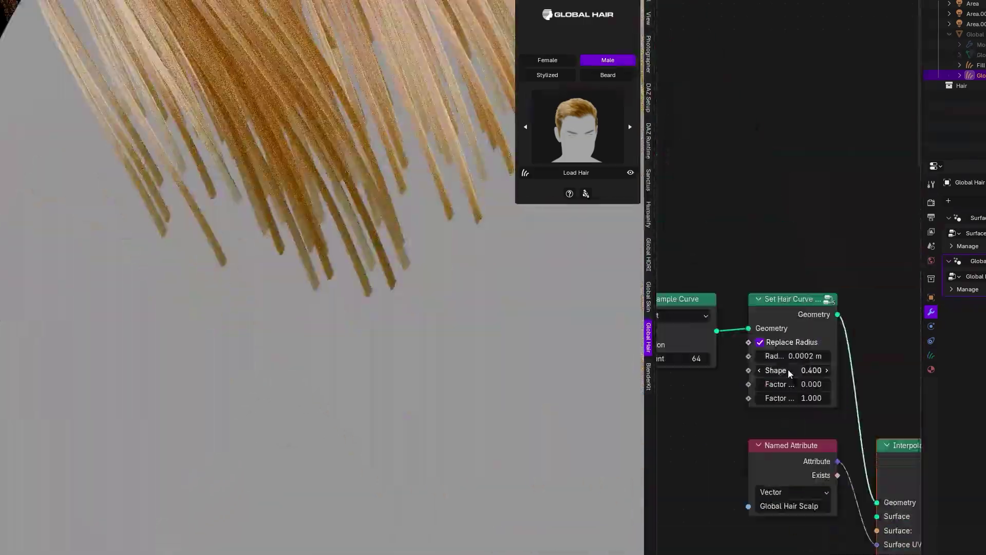
{"action": "scroll", "coordinate": [790, 374], "scroll_direction": "up", "scroll_amount": 2}
{"action": "left_click", "coordinate": [793, 392]}
{"action": "key", "text": "BackSpace"}
{"action": "type", "text": "5"}
{"action": "key", "text": "Return"}
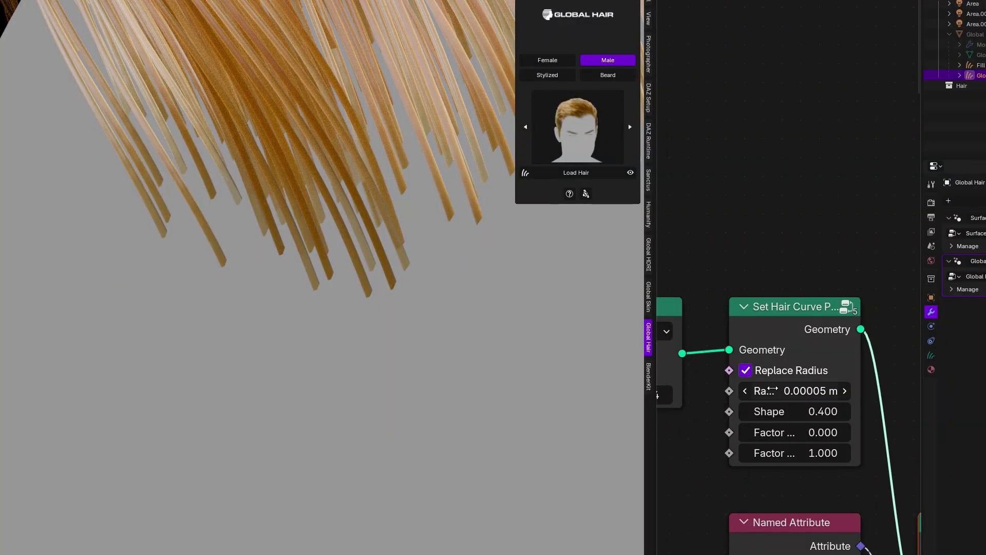
Step: Try a strand radius of 0.0002 m again and settle on 0.0001 m
{"action": "left_click", "coordinate": [786, 390]}
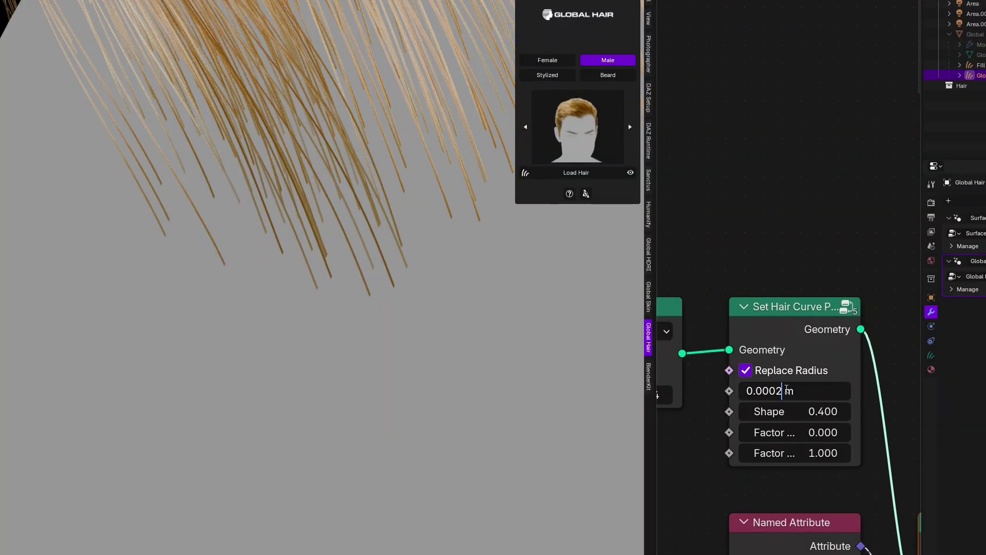
{"action": "left_click", "coordinate": [786, 391]}
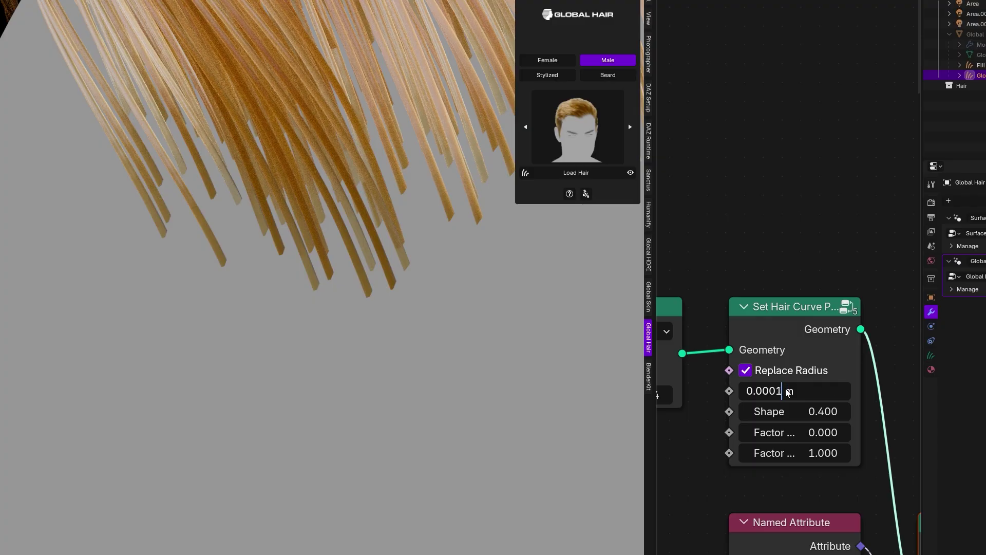
{"action": "key", "text": "Return"}
Step: Set the Density of the male hair's Interpolate Hair Curves node to 1500000 and view the whole hairstyle
{"action": "scroll", "coordinate": [788, 396], "scroll_direction": "down", "scroll_amount": 7}
{"action": "scroll", "coordinate": [729, 248], "scroll_direction": "up", "scroll_amount": 3}
{"action": "middle_click_drag", "start_coordinate": [868, 434], "coordinate": [842, 303]}
{"action": "scroll", "coordinate": [842, 303], "scroll_direction": "up", "scroll_amount": 3}
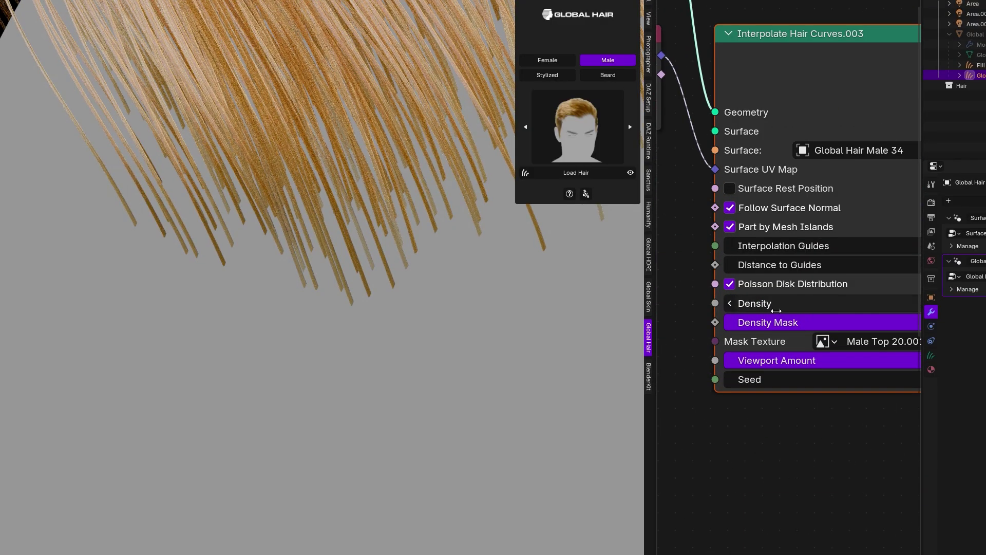
{"action": "scroll", "coordinate": [803, 310], "scroll_direction": "down", "scroll_amount": 2}
{"action": "left_click", "coordinate": [729, 296]}
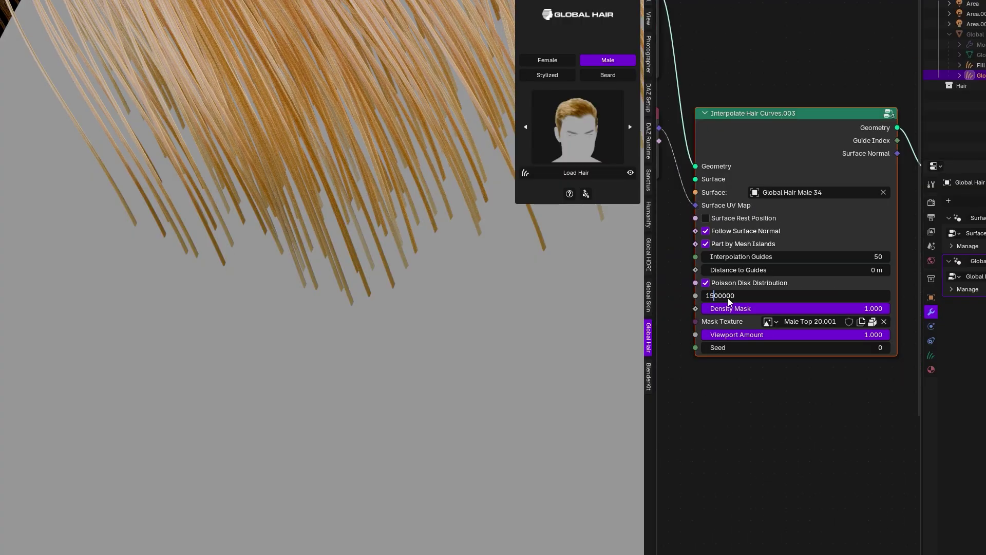
{"action": "key", "text": "Return"}
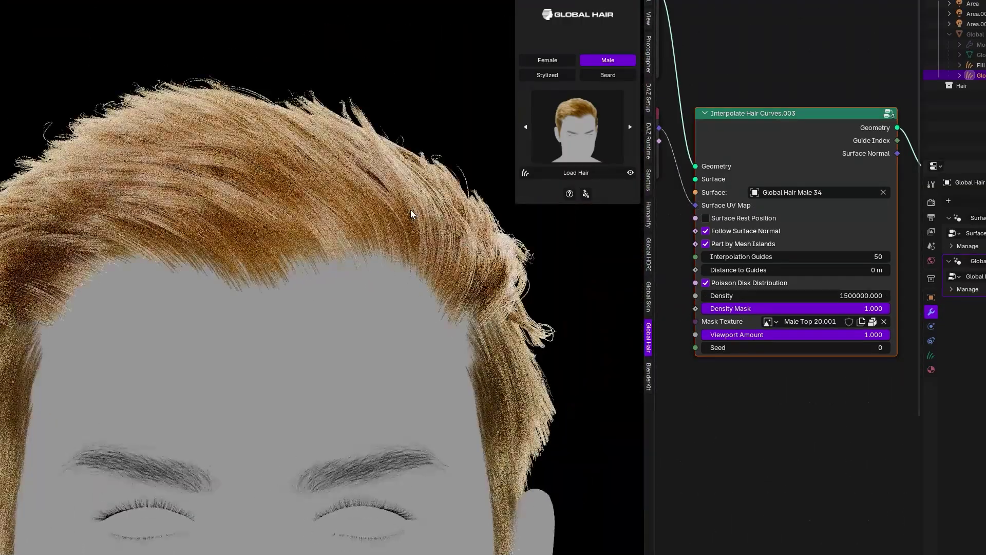
{"action": "scroll", "coordinate": [411, 214], "scroll_direction": "down", "scroll_amount": 4}
{"action": "middle_click_drag", "start_coordinate": [411, 214], "coordinate": [418, 100], "text": "shift"}
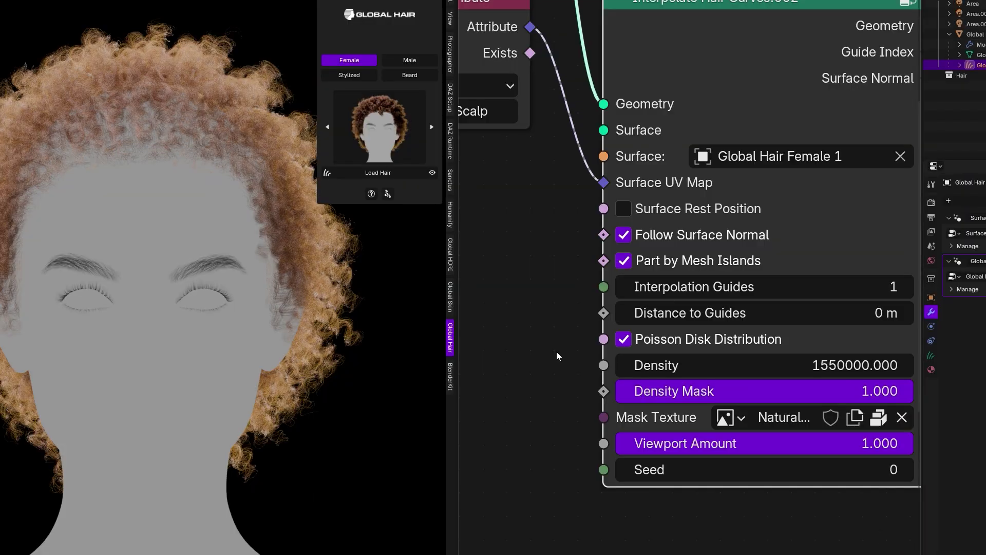
Step: Set the strand radius of the curly Female 1 hair to 0.000055 m in its Set Hair Curve Profile node
{"action": "scroll", "coordinate": [636, 200], "scroll_direction": "up", "scroll_amount": 4}
{"action": "middle_click_drag", "start_coordinate": [635, 200], "coordinate": [663, 370]}
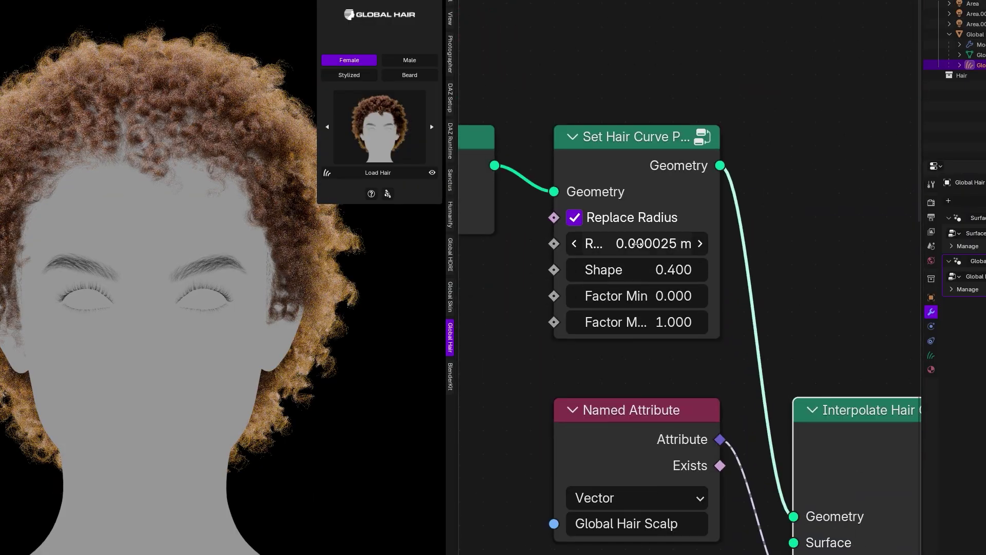
{"action": "left_click", "coordinate": [628, 243]}
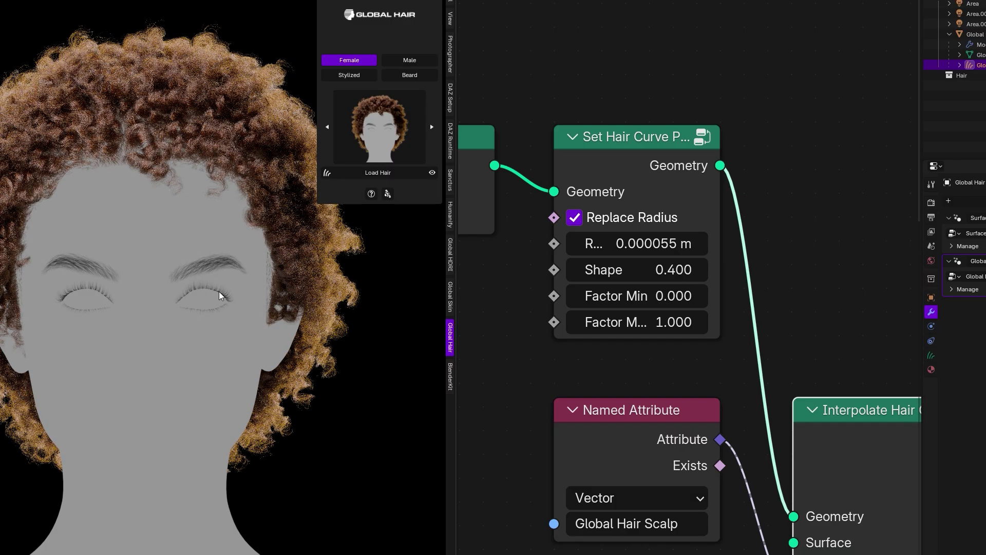
Step: Set the Density of the Female 1 hair's Interpolate Hair Curves node to 750000
{"action": "scroll", "coordinate": [640, 355], "scroll_direction": "down", "scroll_amount": 4}
{"action": "scroll", "coordinate": [649, 317], "scroll_direction": "up", "scroll_amount": 2}
{"action": "middle_click_drag", "start_coordinate": [648, 317], "coordinate": [608, 207]}
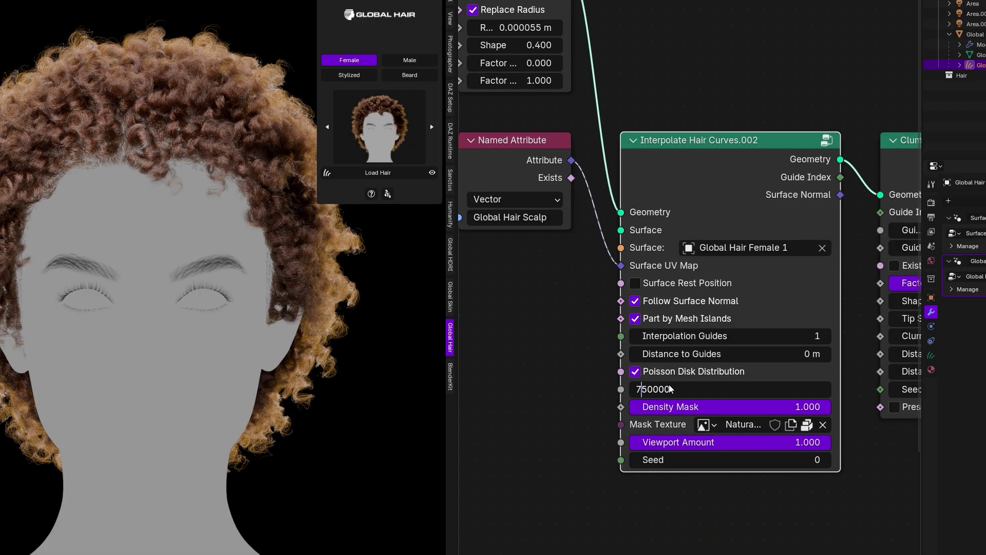
{"action": "key", "text": "Return"}
Step: Set the strand radius of the Female 1 hair to 0.000155 m in its Set Hair Curve Profile node
{"action": "middle_click_drag", "start_coordinate": [528, 41], "coordinate": [641, 226]}
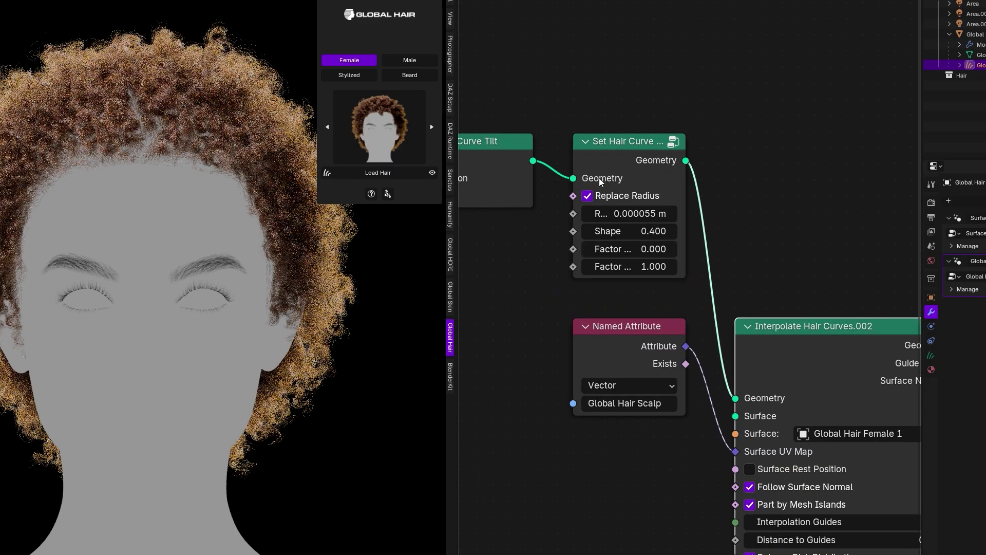
{"action": "scroll", "coordinate": [603, 182], "scroll_direction": "up", "scroll_amount": 4}
{"action": "double_click", "coordinate": [599, 188]}
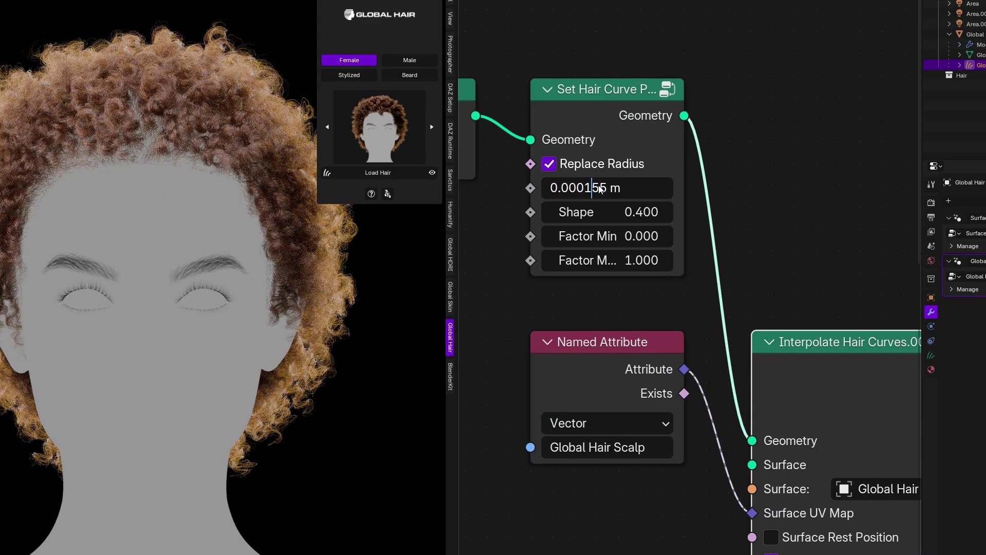
{"action": "key", "text": "Return"}
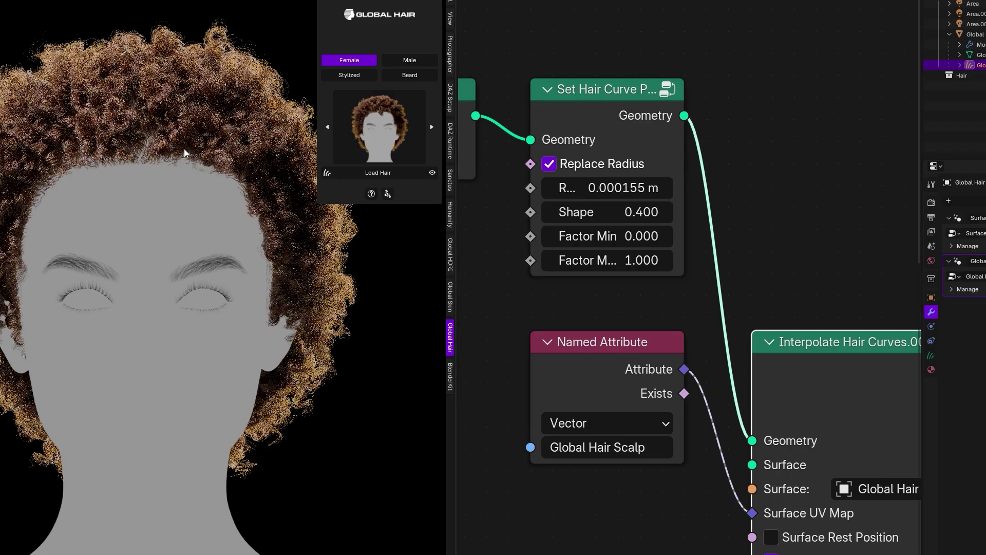
{"action": "mouse_move", "coordinate": [141, 154]}
{"action": "middle_mouse_down"}
{"action": "mouse_move", "coordinate": [222, 151]}
{"action": "mouse_move", "coordinate": [142, 154]}
{"action": "middle_mouse_up"}
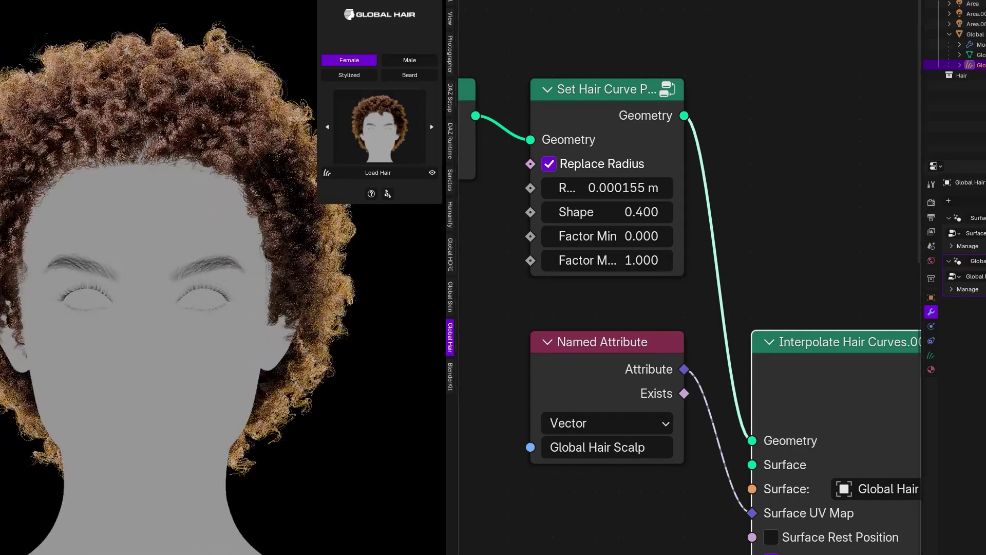
Step: Widen the viewport and edit the Count of the Female 1 hair's Resample Curve node
{"action": "left_click_drag", "start_coordinate": [460, 42], "coordinate": [568, 42]}
{"action": "scroll", "coordinate": [636, 246], "scroll_direction": "down", "scroll_amount": 6}
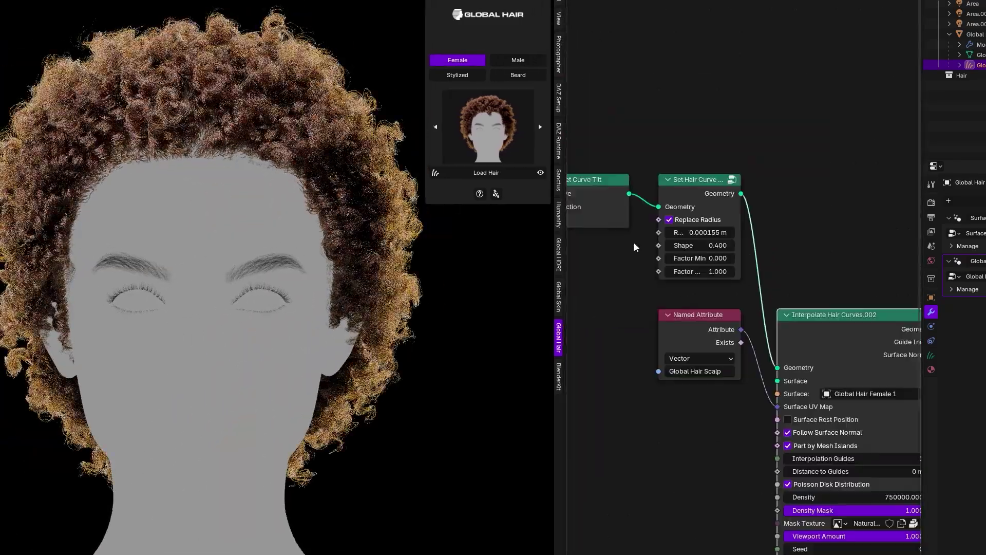
{"action": "middle_click_drag", "start_coordinate": [636, 246], "coordinate": [863, 347]}
{"action": "scroll", "coordinate": [706, 308], "scroll_direction": "up", "scroll_amount": 2}
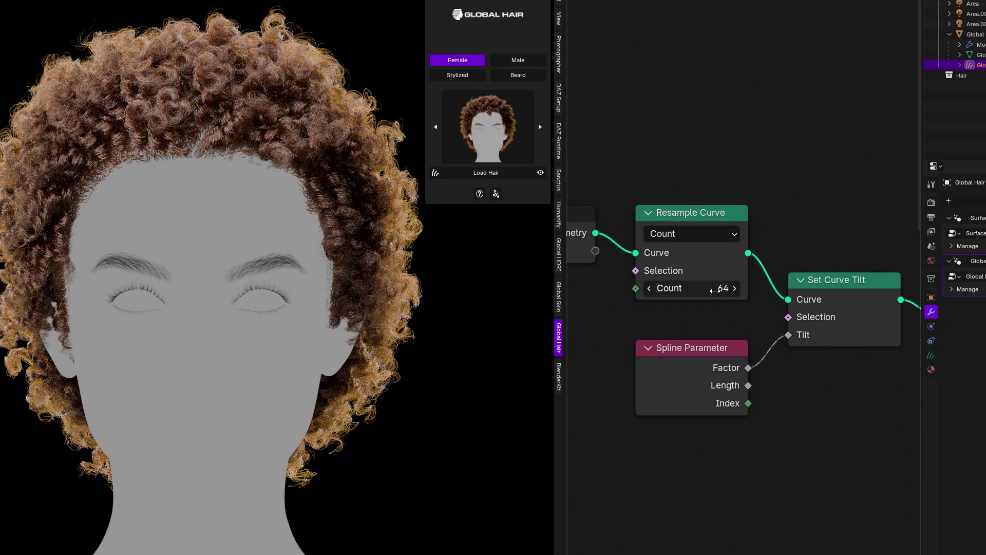
{"action": "key", "text": "Return"}
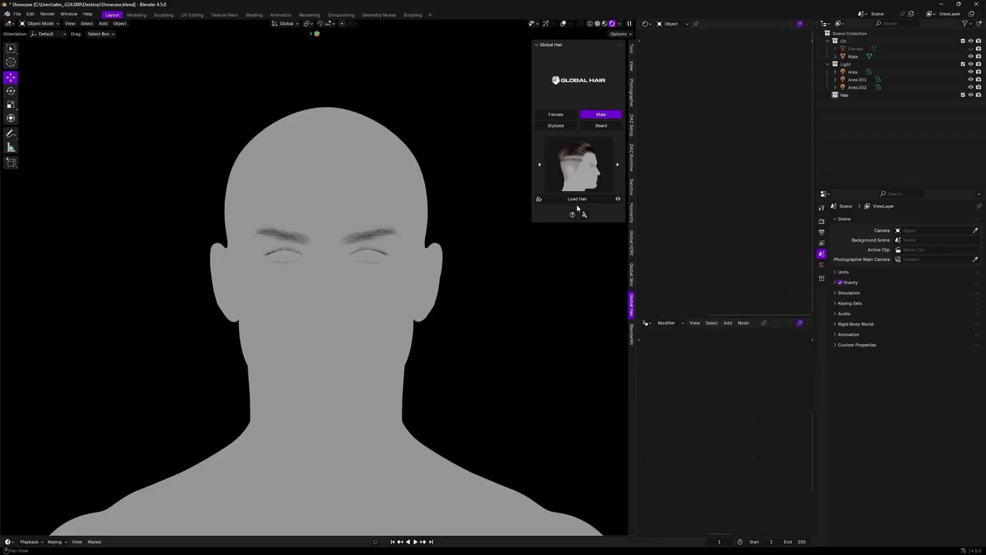
Step: Load the Male 20 hair preset with the male head as its Shrinkwrap target, and select its Global Hair M20 curves
{"action": "left_click", "coordinate": [578, 199]}
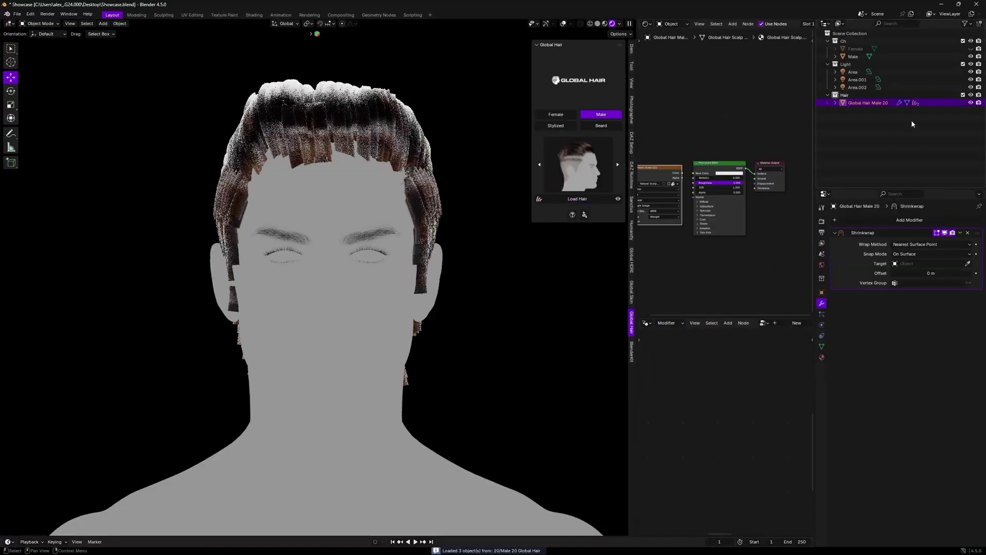
{"action": "left_click", "coordinate": [372, 319]}
{"action": "left_click", "coordinate": [835, 103]}
{"action": "left_click", "coordinate": [865, 126]}
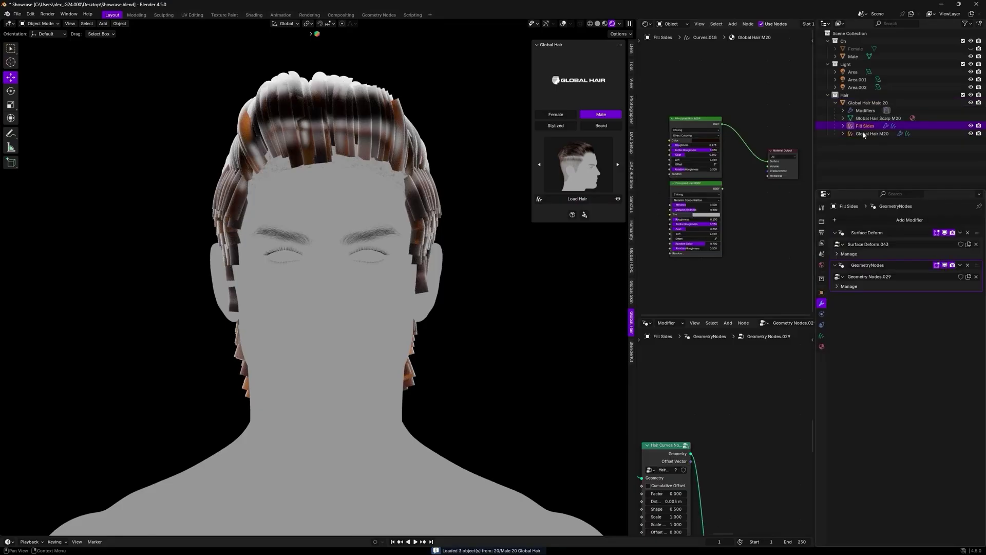
{"action": "left_click", "coordinate": [873, 134]}
Step: Connect the Melanin Concentration Principled Hair BSDF to the Material Output's Surface in the Global Hair M20 material
{"action": "middle_click_drag", "start_coordinate": [378, 272], "coordinate": [293, 253]}
{"action": "left_click_drag", "start_coordinate": [723, 189], "coordinate": [768, 161]}
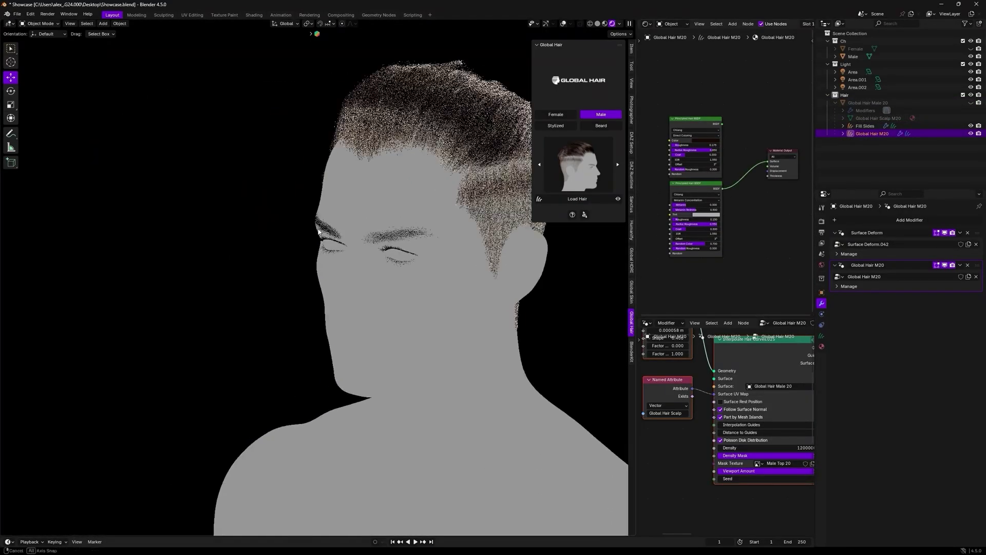
{"action": "scroll", "coordinate": [699, 223], "scroll_direction": "up", "scroll_amount": 5}
{"action": "middle_click_drag", "start_coordinate": [700, 223], "coordinate": [747, 220]}
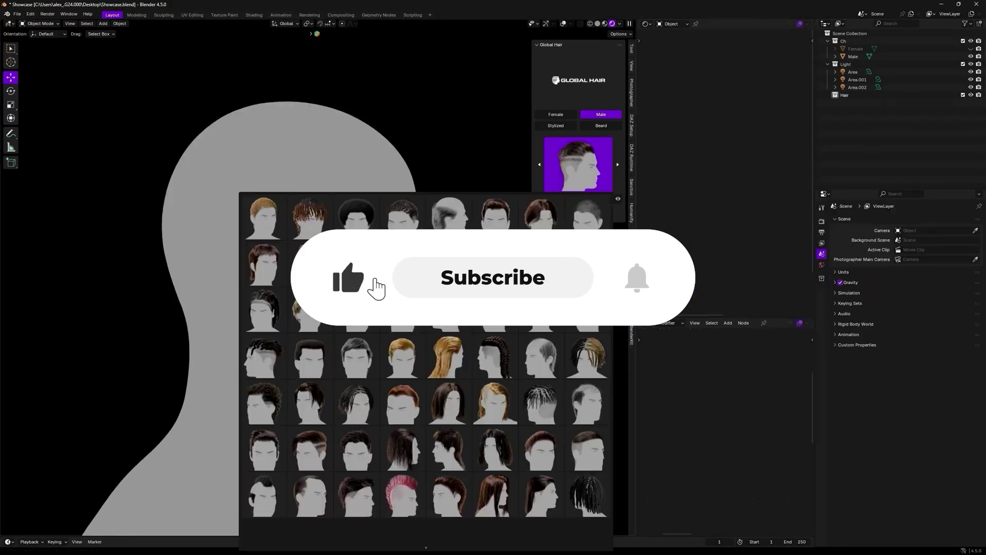
Step: Choose the Male 51 hair preset, load it, and set the male head as its Shrinkwrap target
{"action": "left_click", "coordinate": [356, 382]}
{"action": "left_click", "coordinate": [586, 200]}
{"action": "left_click", "coordinate": [968, 263]}
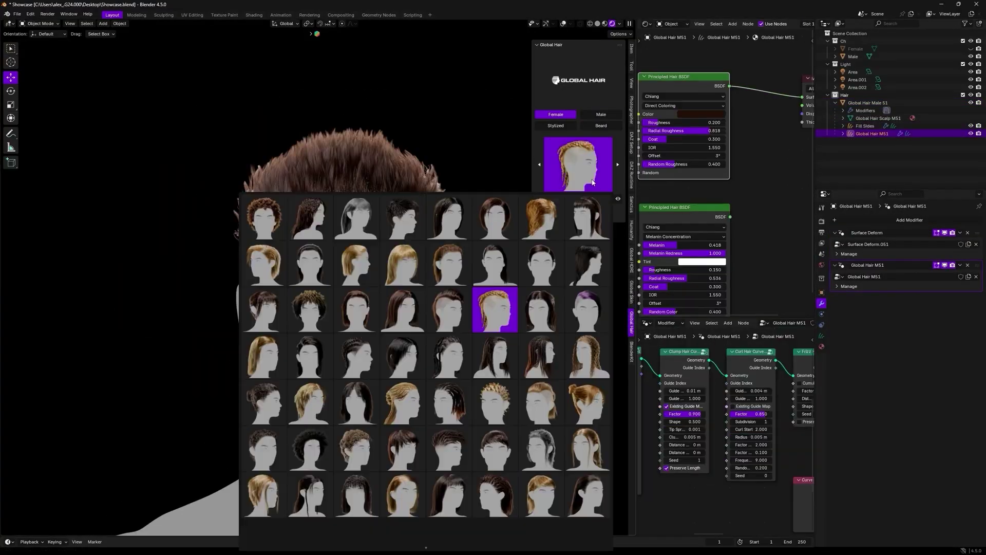
Step: Preview the long black hairstyle among the Female presets and reopen the preset gallery
{"action": "left_click", "coordinate": [495, 263]}
{"action": "left_click", "coordinate": [618, 199]}
{"action": "left_click", "coordinate": [578, 165]}
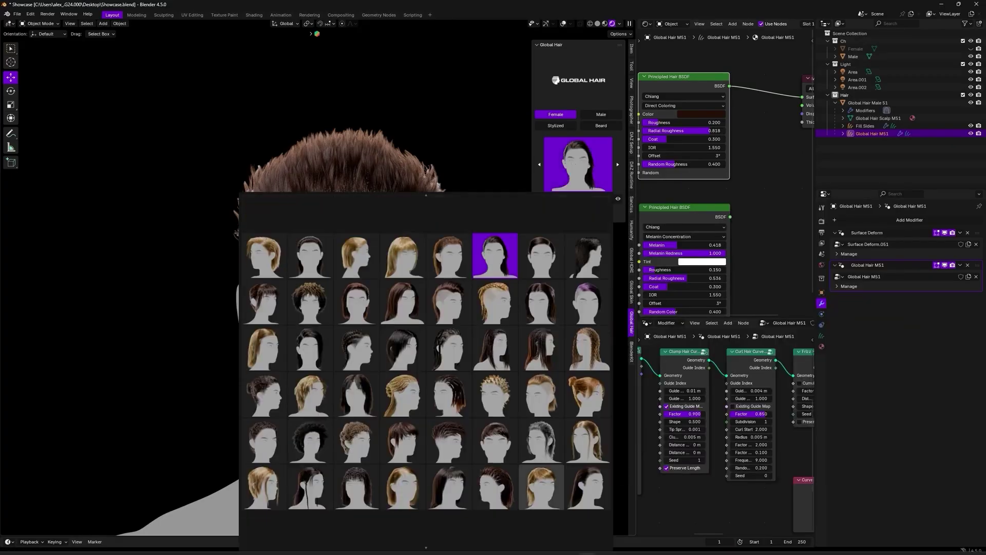